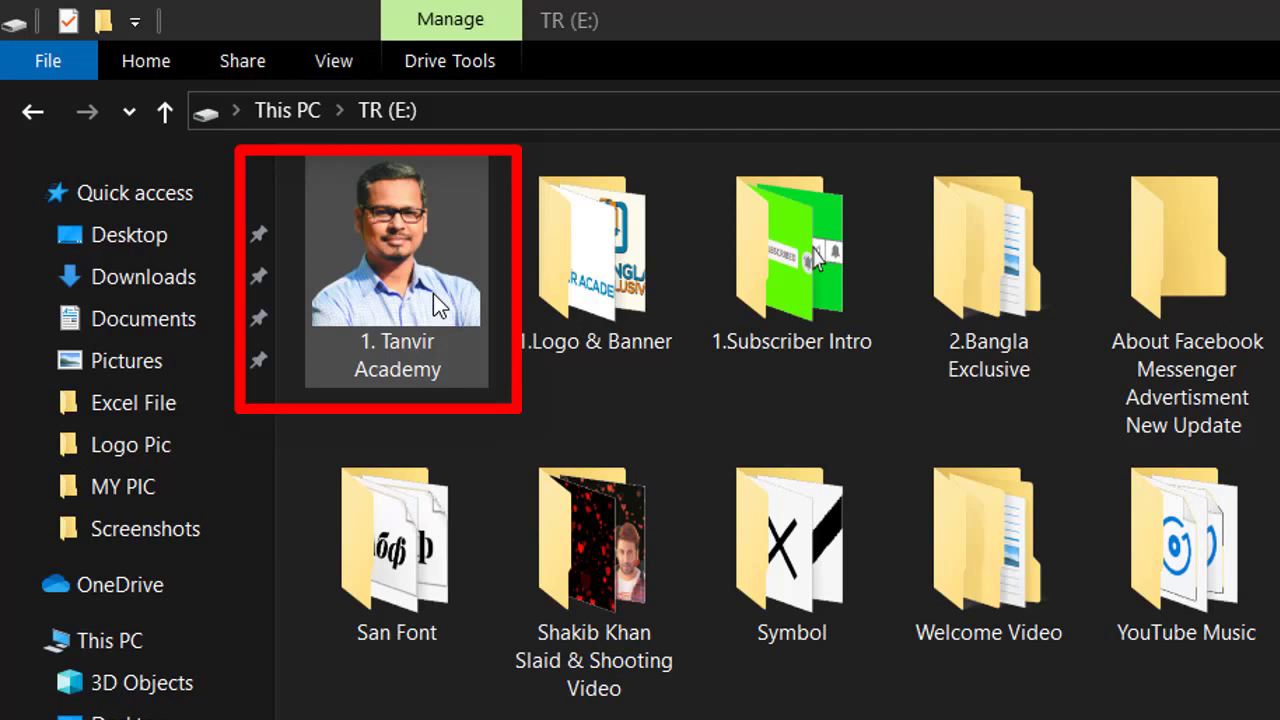
Step: Look through the 1. Tanvir Academy folder on the TR (E:) drive and return to the drive's root
double_click(435, 305)
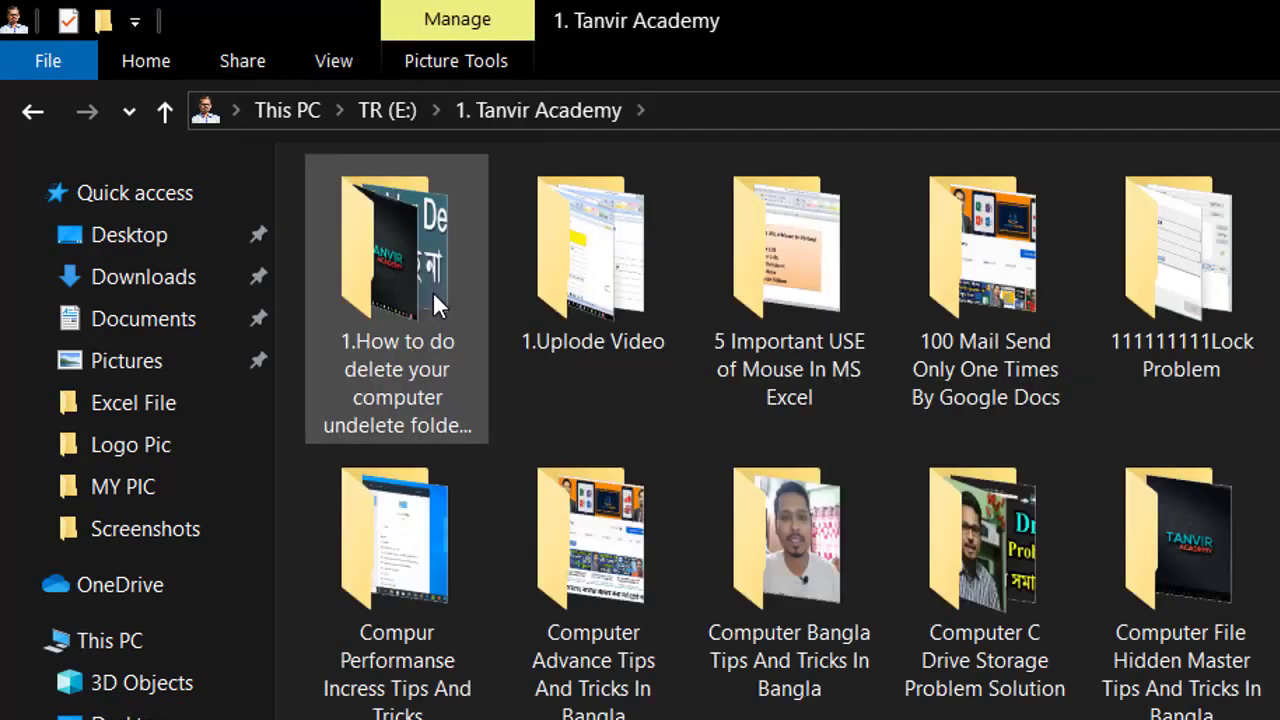
scroll(777, 430, "down", 15)
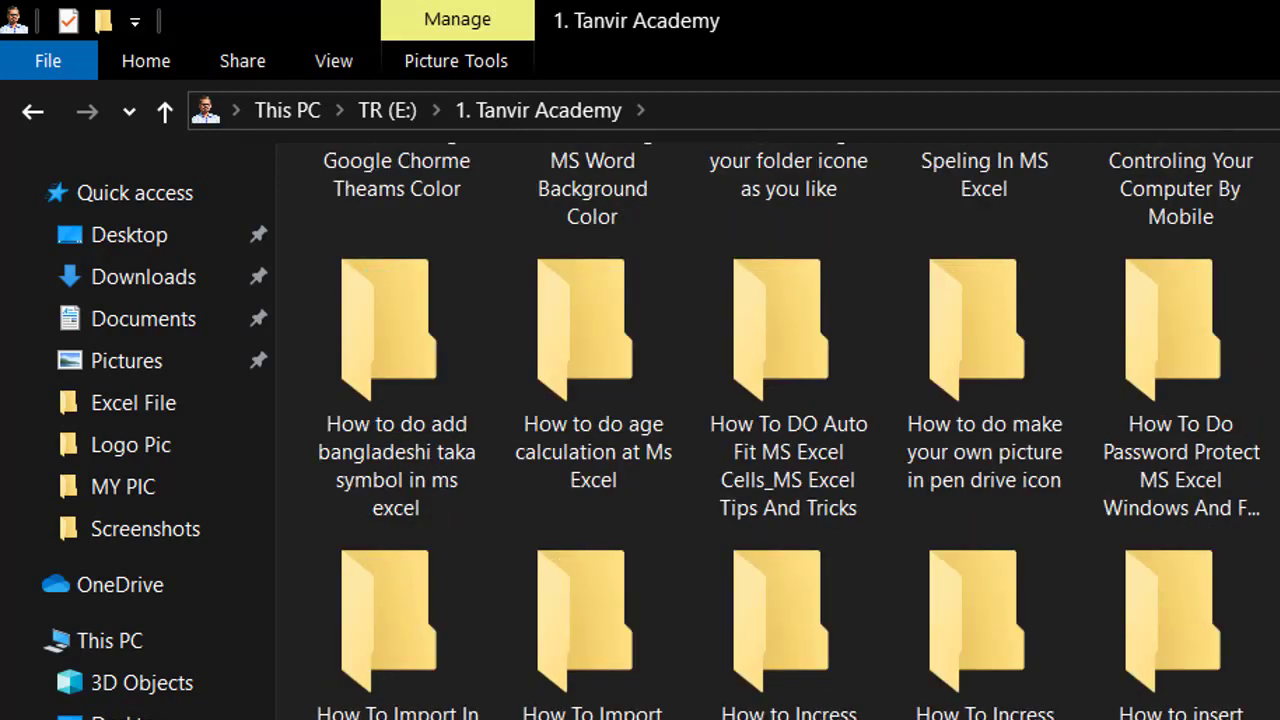
scroll(777, 430, "down", 5)
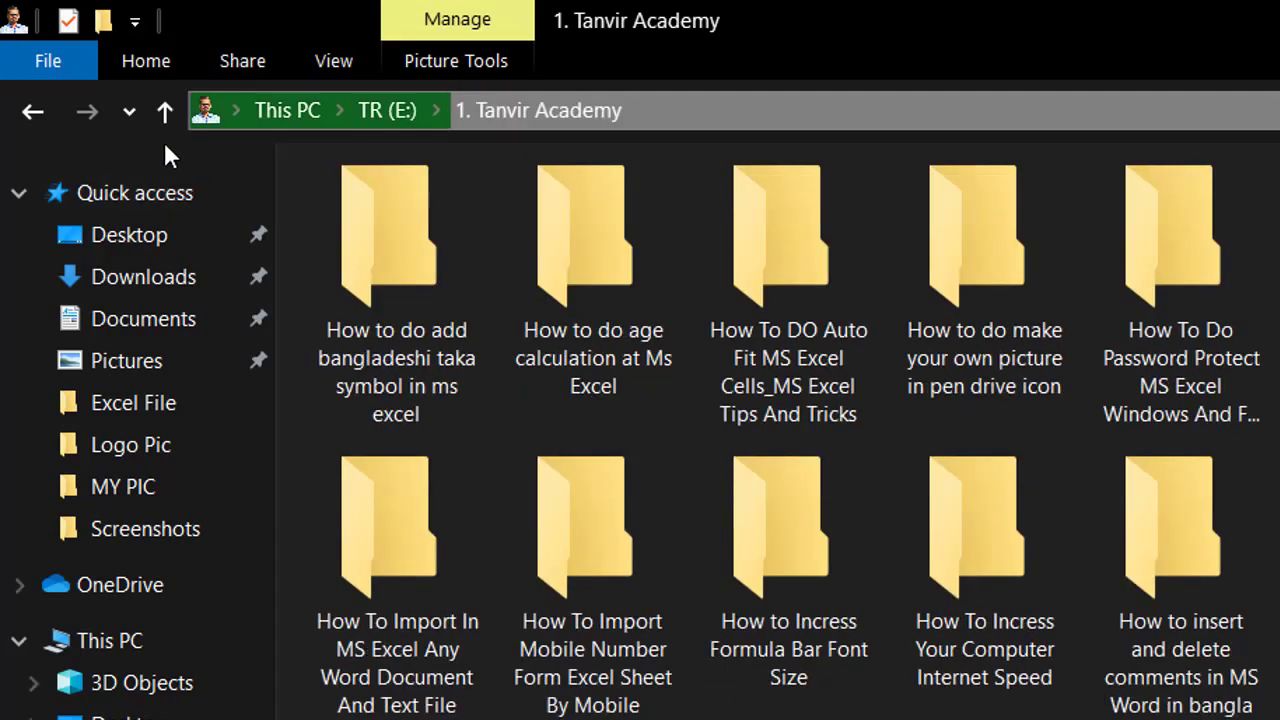
left_click(164, 122)
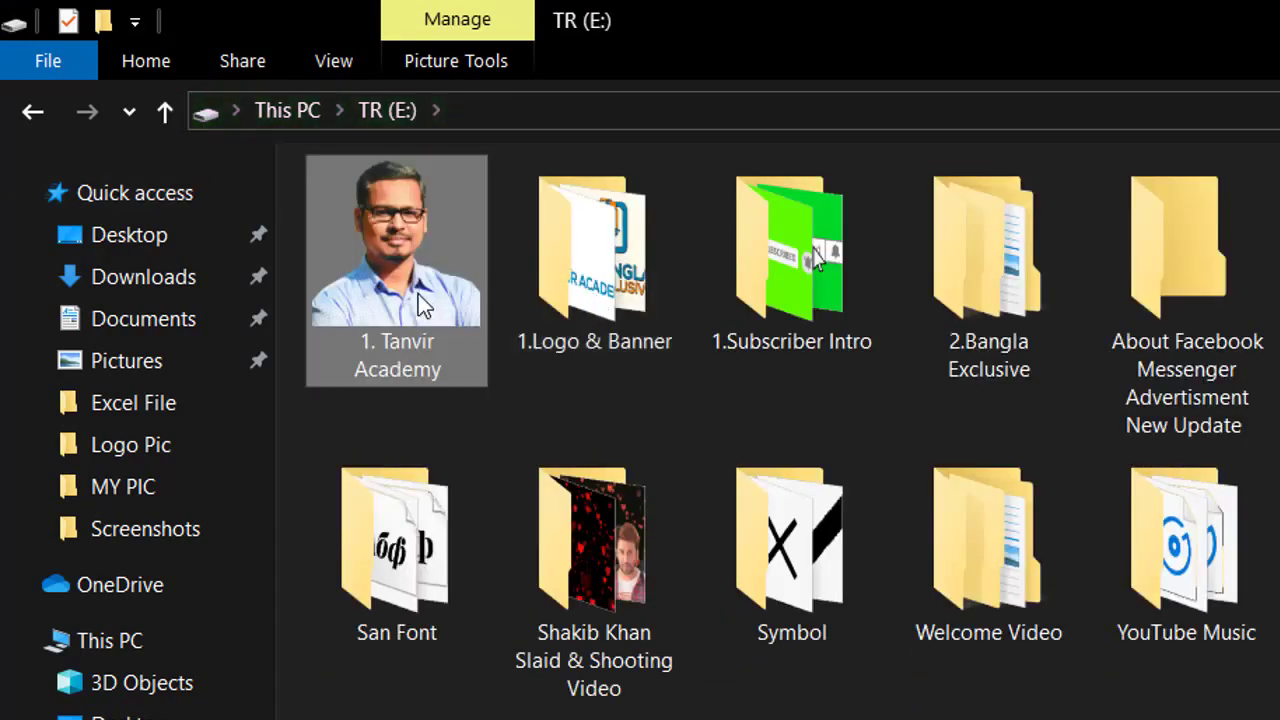
mouse_move(420, 303)
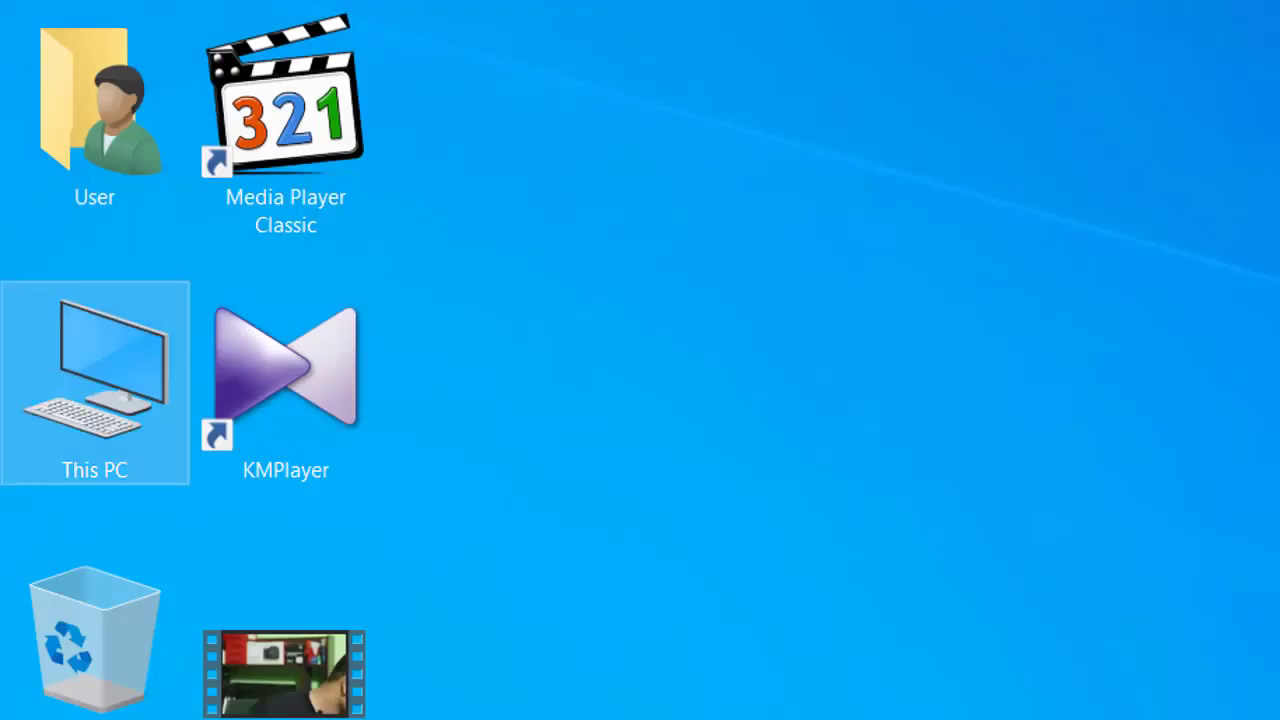
right_click(571, 121)
left_click(606, 196)
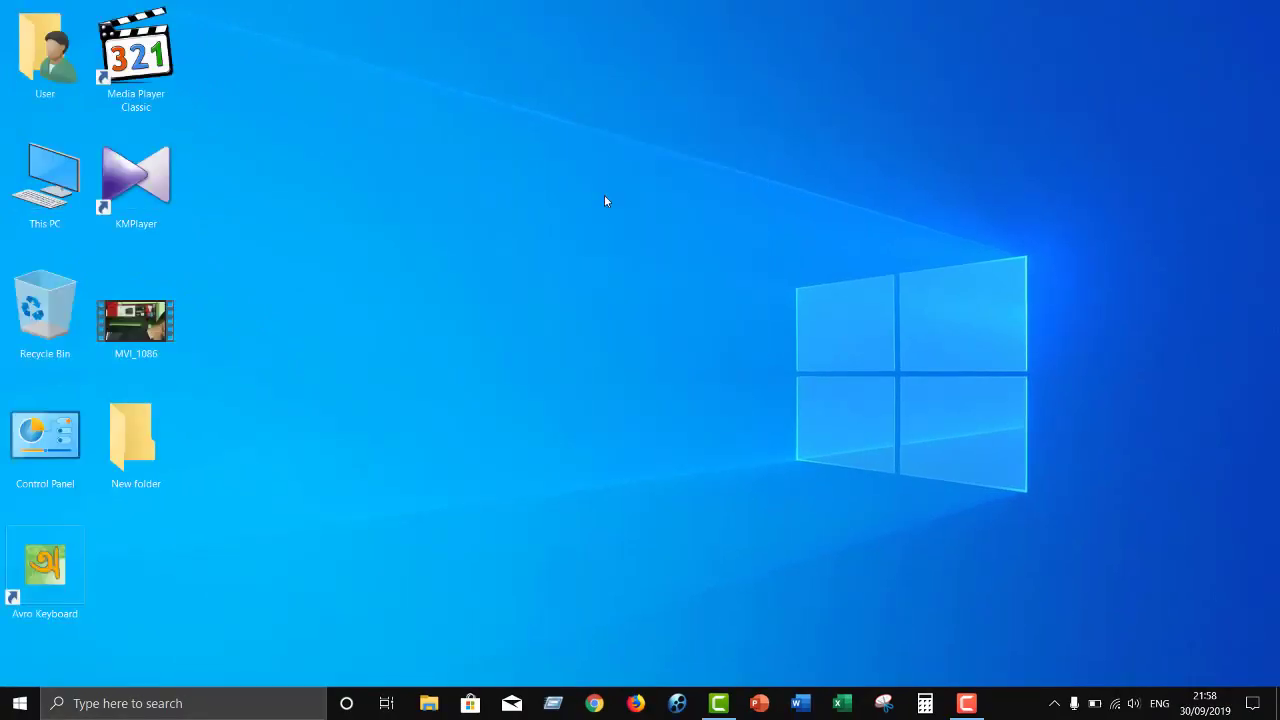
right_click(356, 138)
left_click(423, 218)
Step: Launch Paint through the Run dialog with the command mspaint
key("super+r")
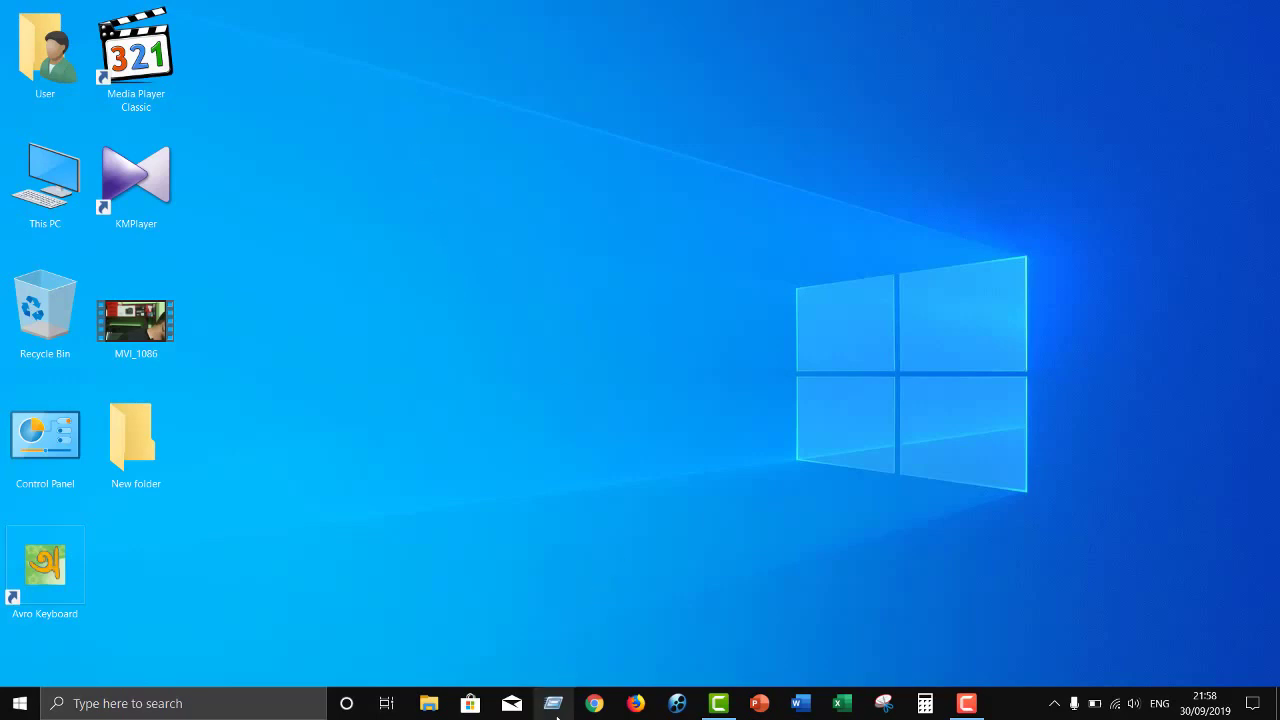
left_click_drag(127, 520, 448, 390)
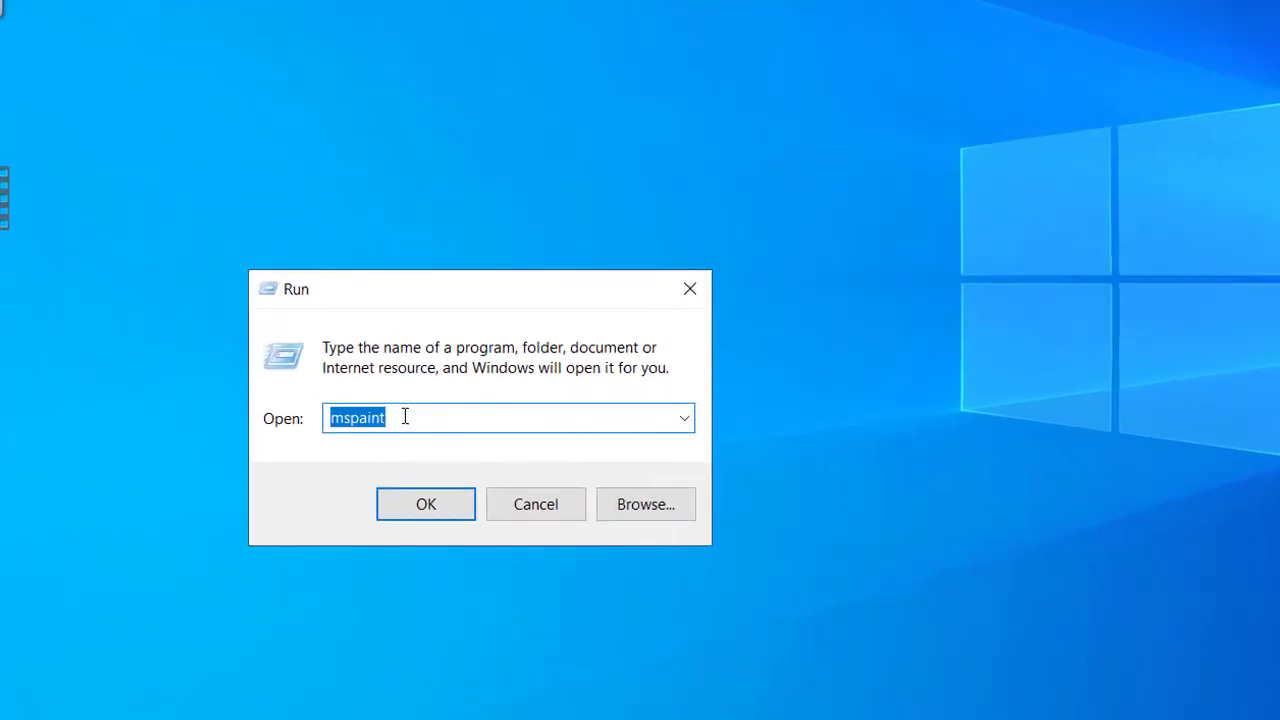
left_click(433, 464)
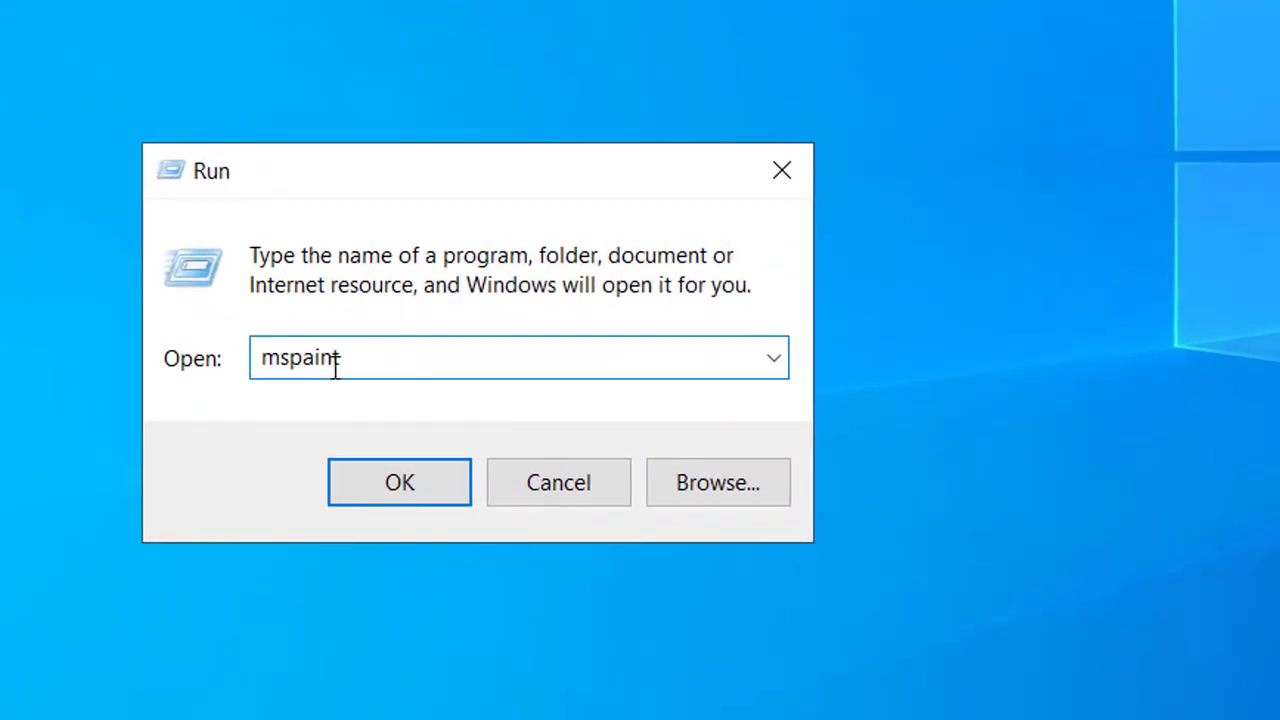
left_click(396, 487)
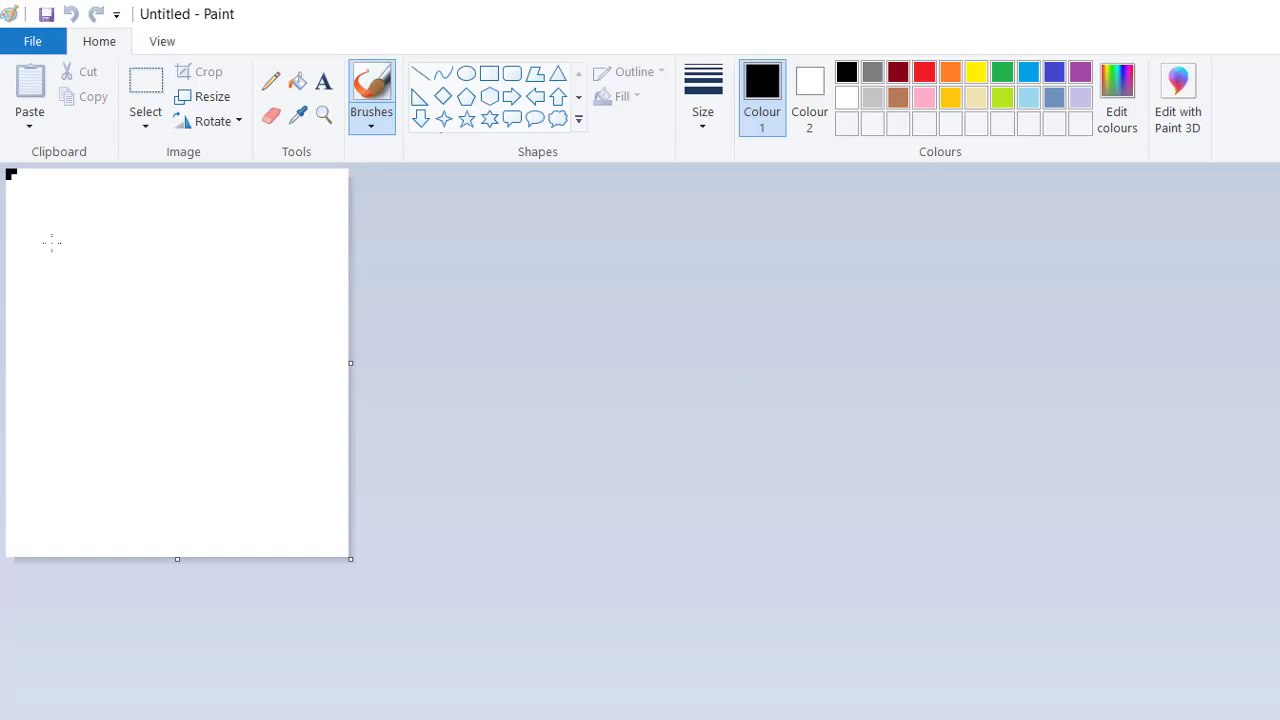
Step: Open the picture IMG_0541 from the Logo Pic folder on the Music & Drama (G:) drive in Paint
left_click(30, 43)
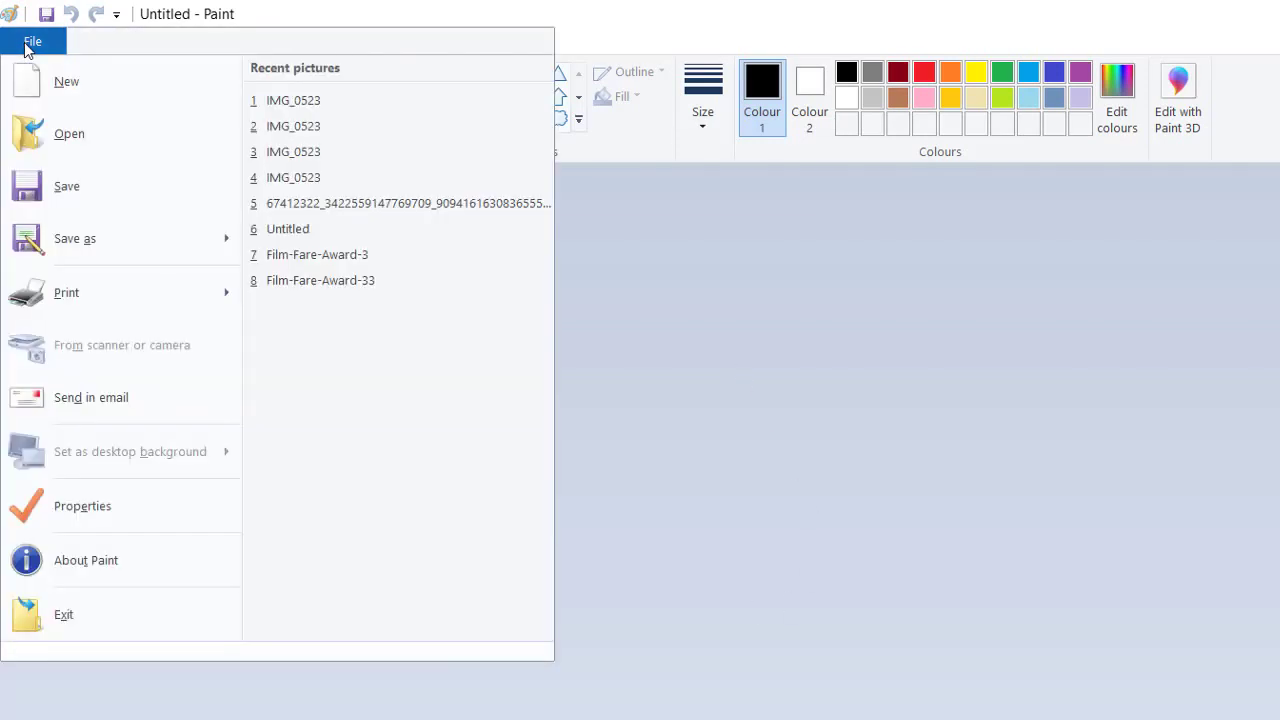
left_click(62, 137)
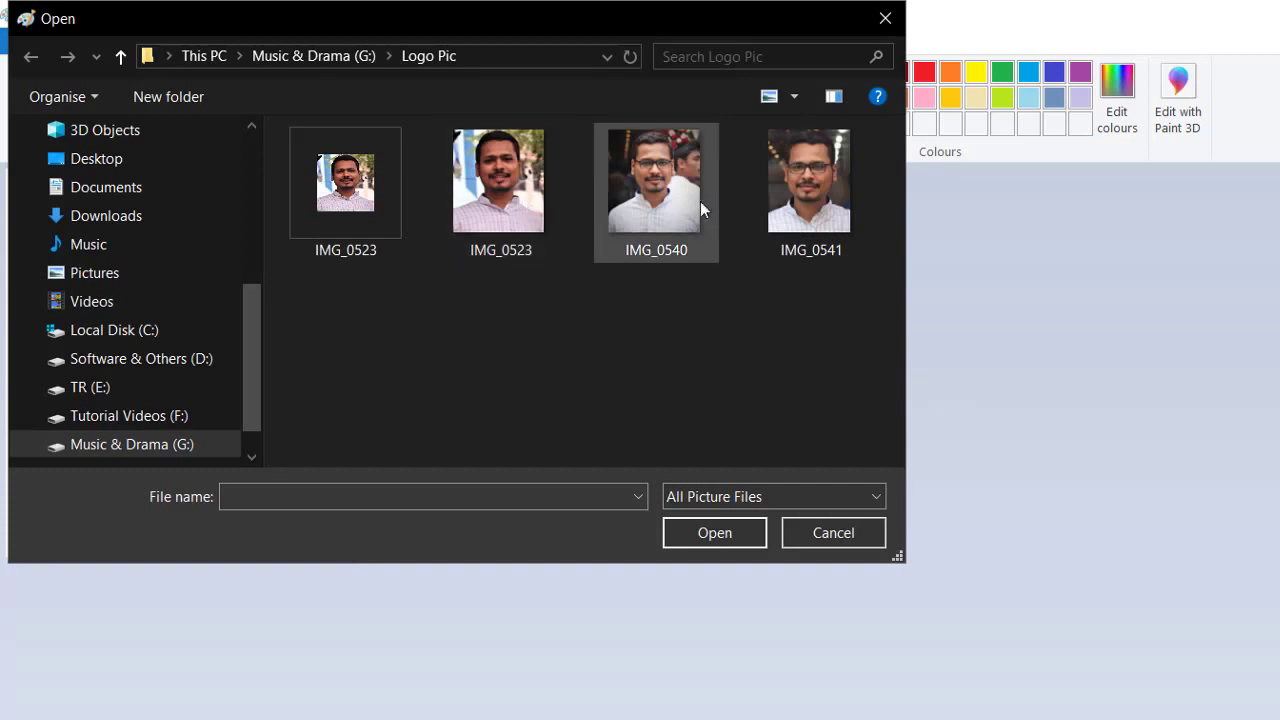
double_click(809, 197)
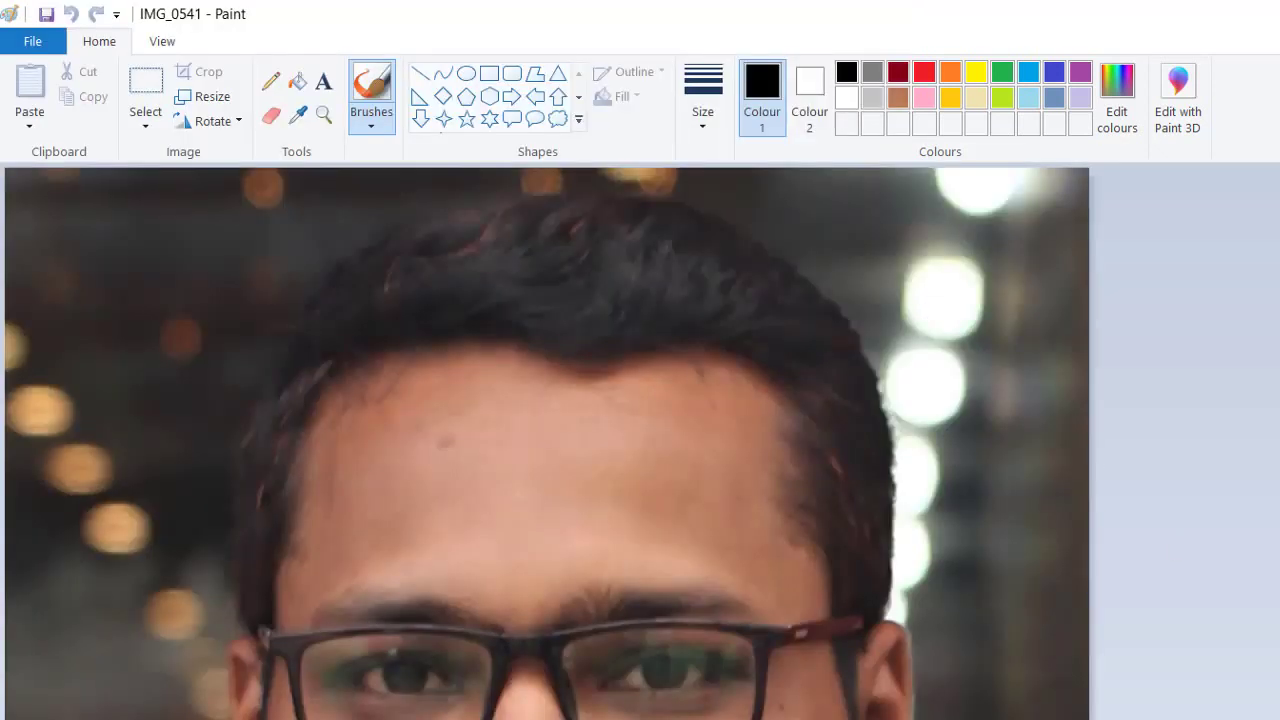
scroll(640, 440, "down", 5)
scroll(640, 440, "up", 2)
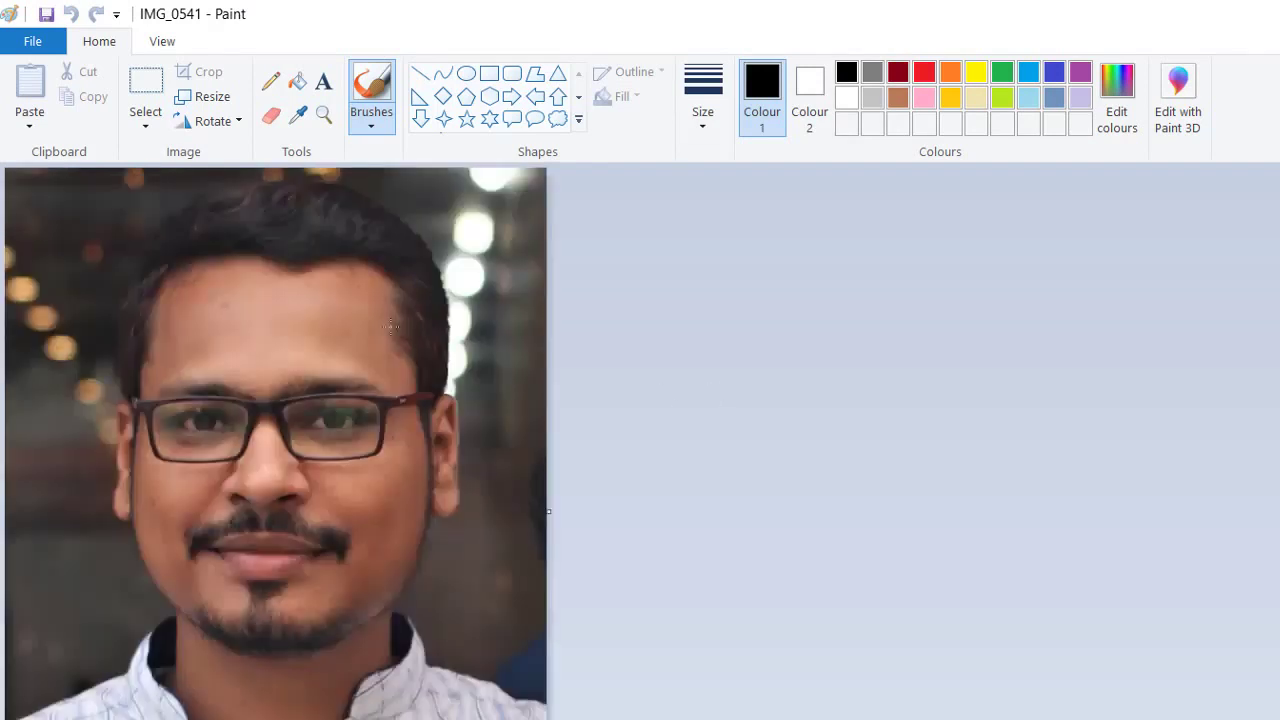
Step: Resize the picture by pixels to a horizontal size of 1024
left_click(207, 104)
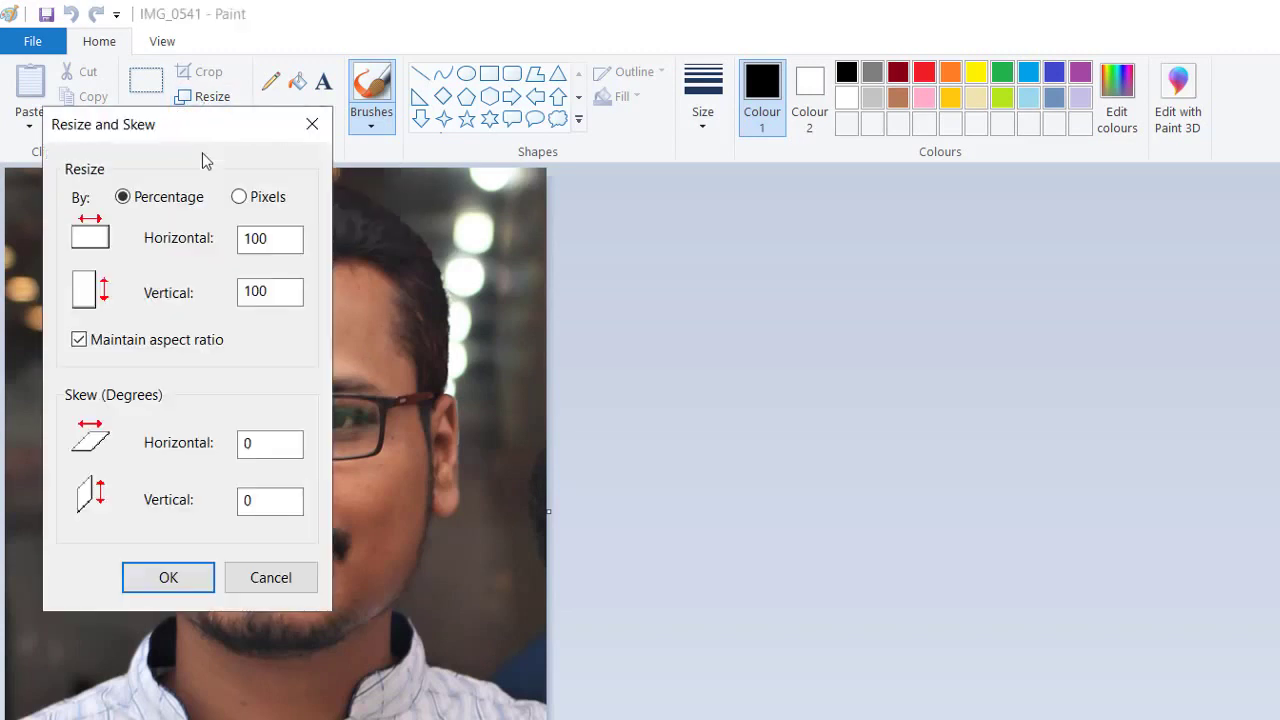
left_click(238, 239)
left_click(274, 292)
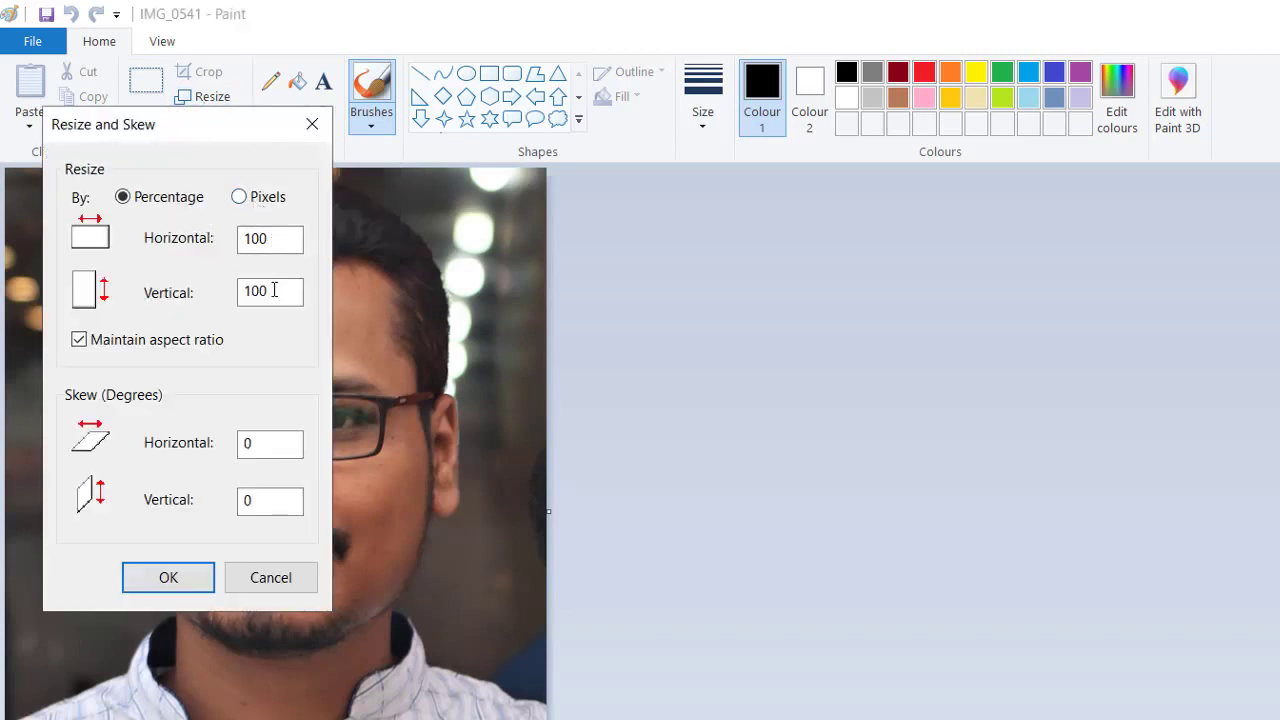
left_click(275, 203)
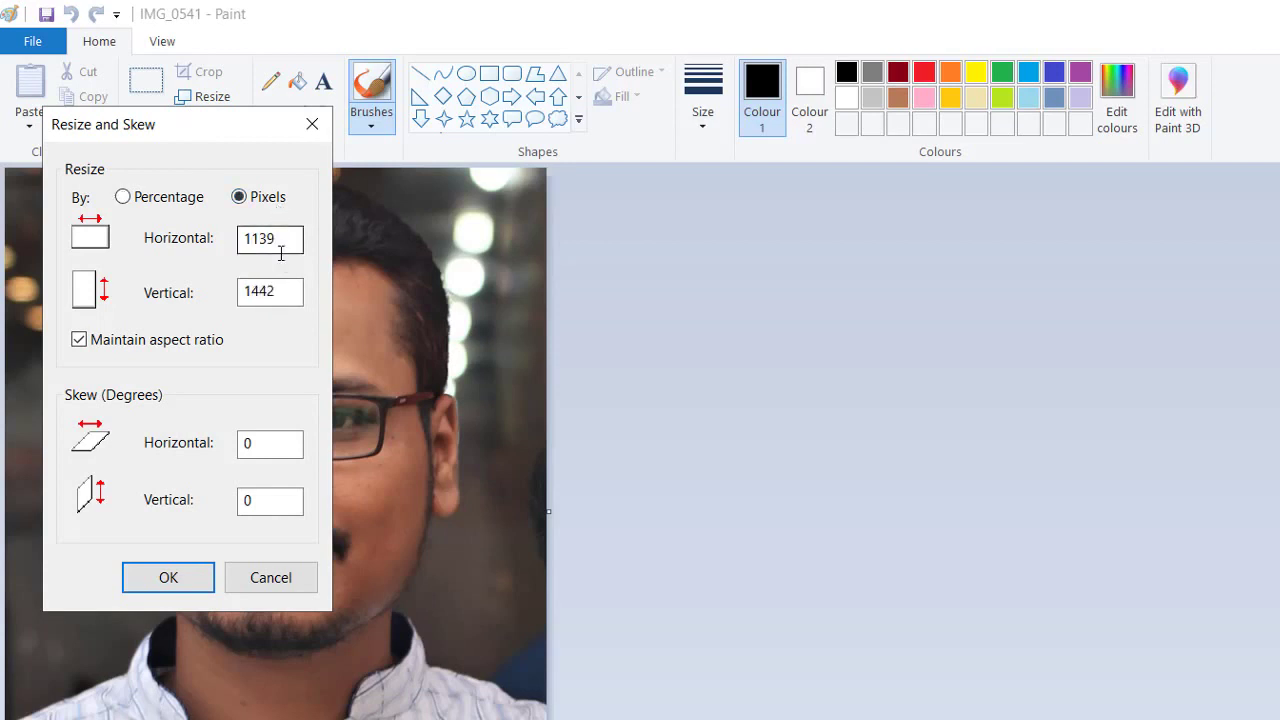
double_click(288, 238)
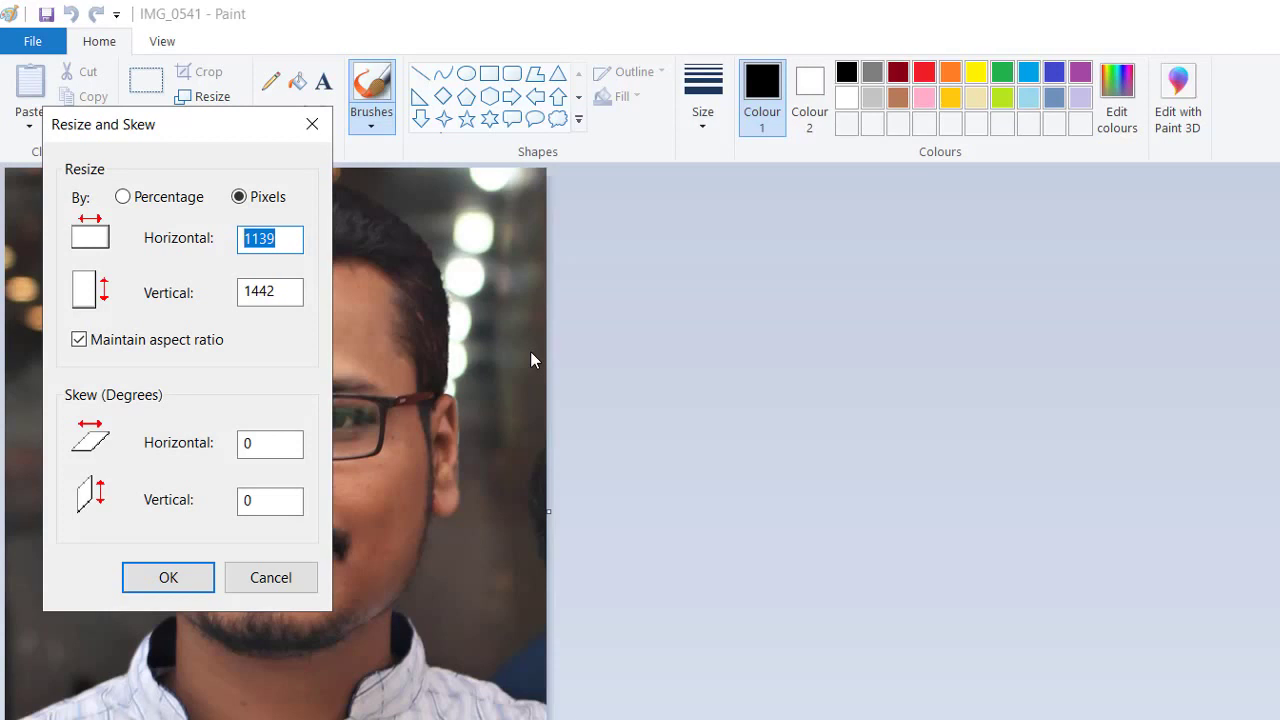
type("60")
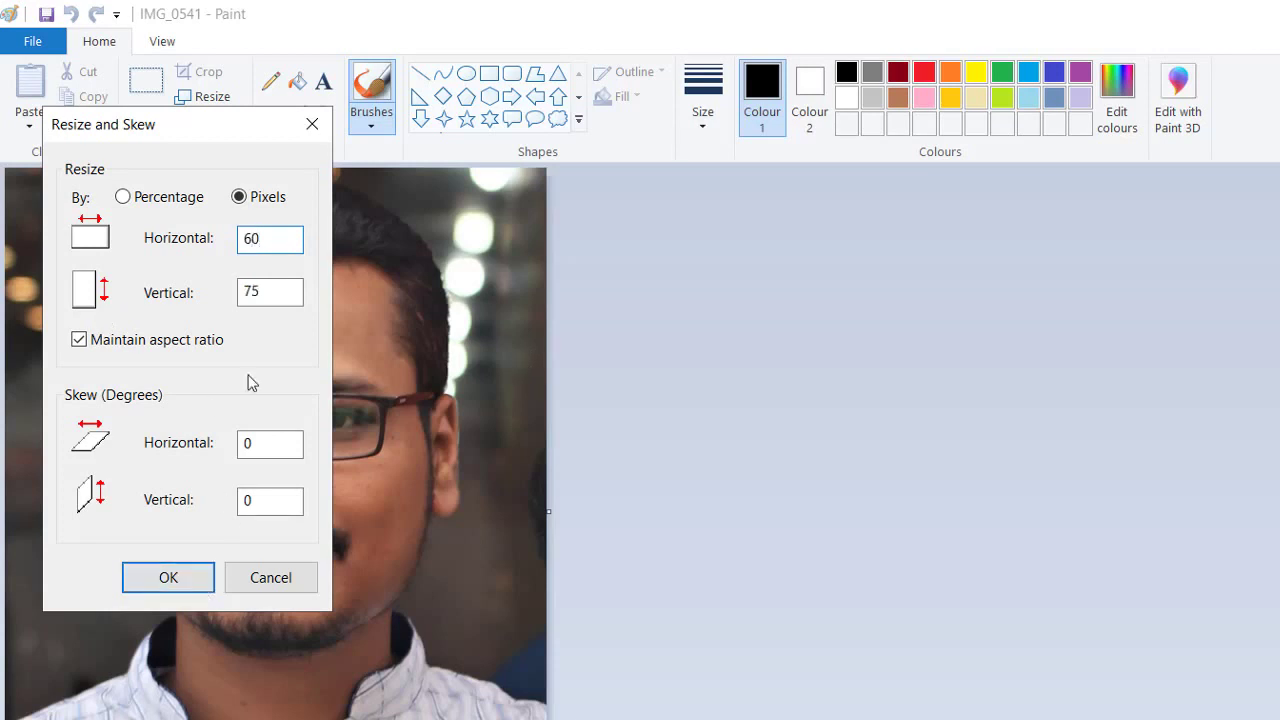
double_click(261, 244)
type("1024")
left_click(208, 588)
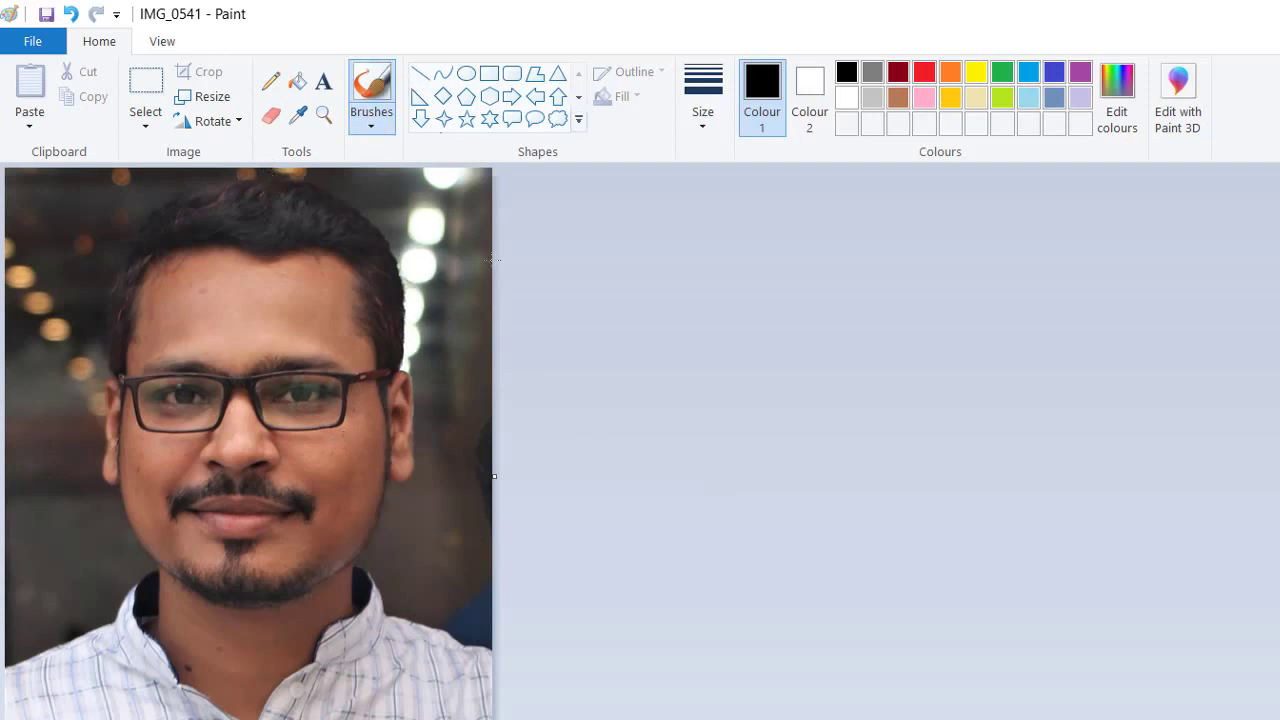
Step: Save the picture as a new 24-bit Bitmap file named Icon.ico in the Logo Pic folder
left_click(40, 46)
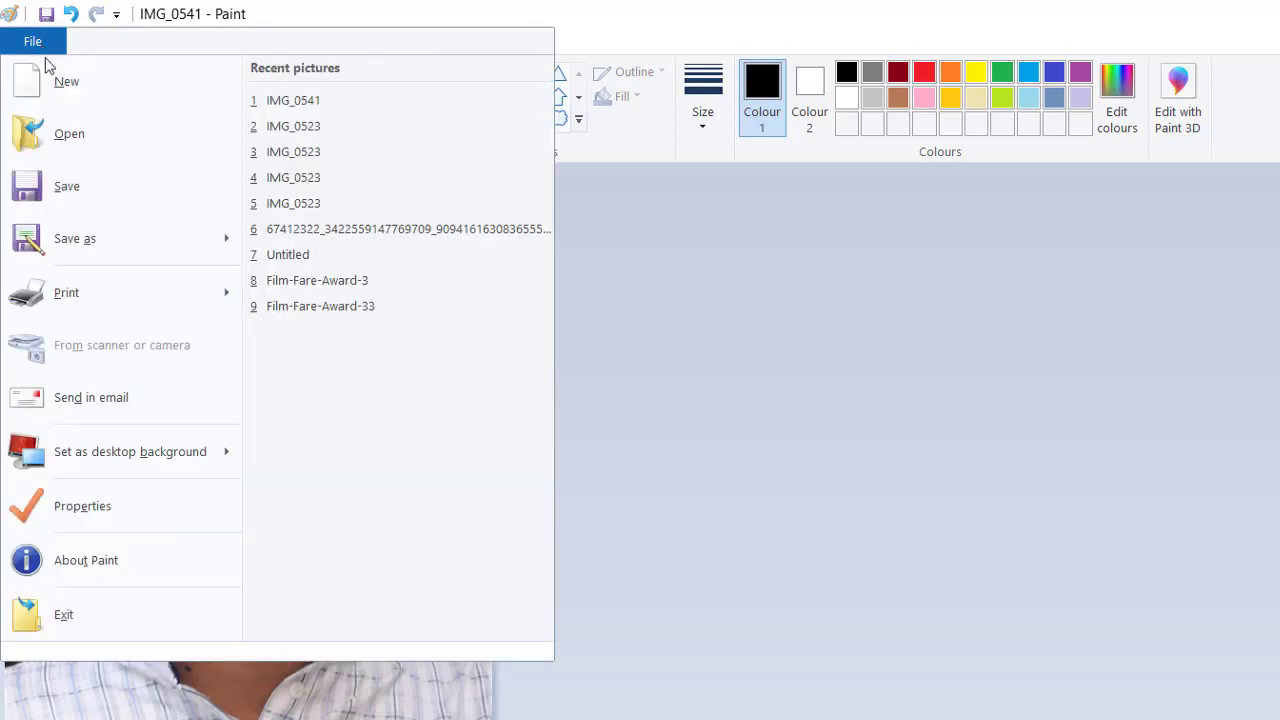
mouse_move(94, 243)
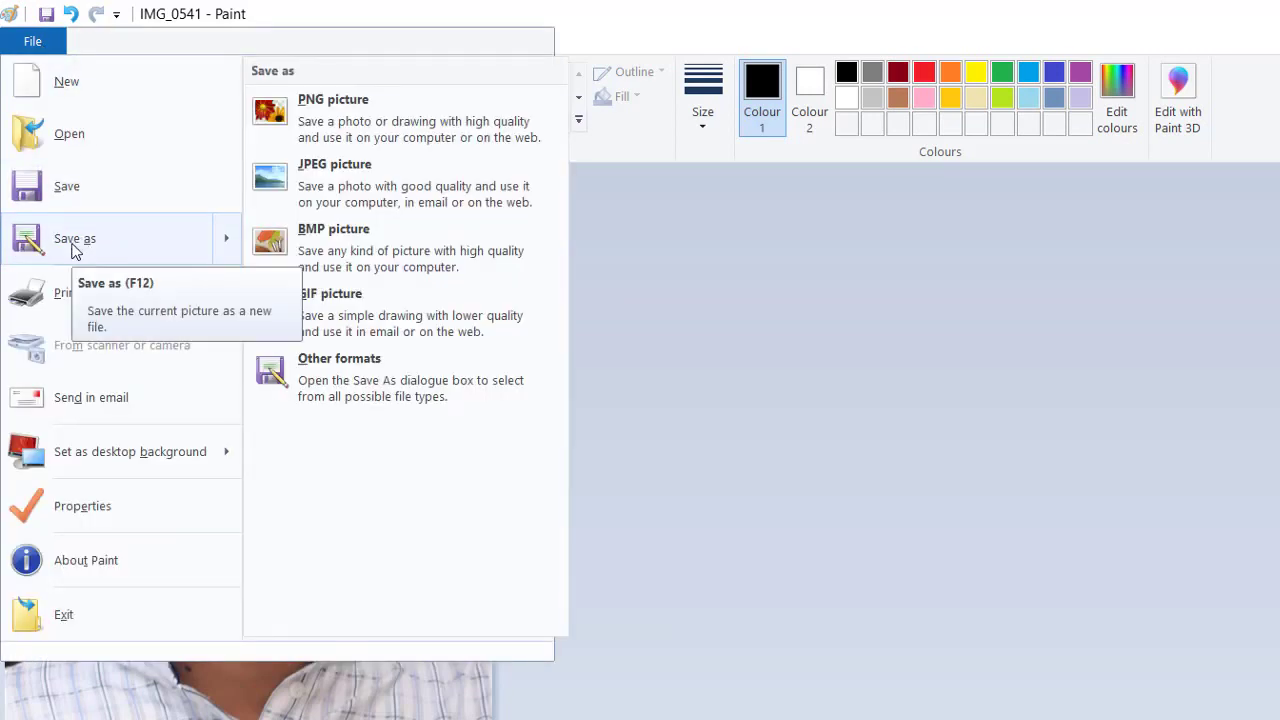
left_click(73, 245)
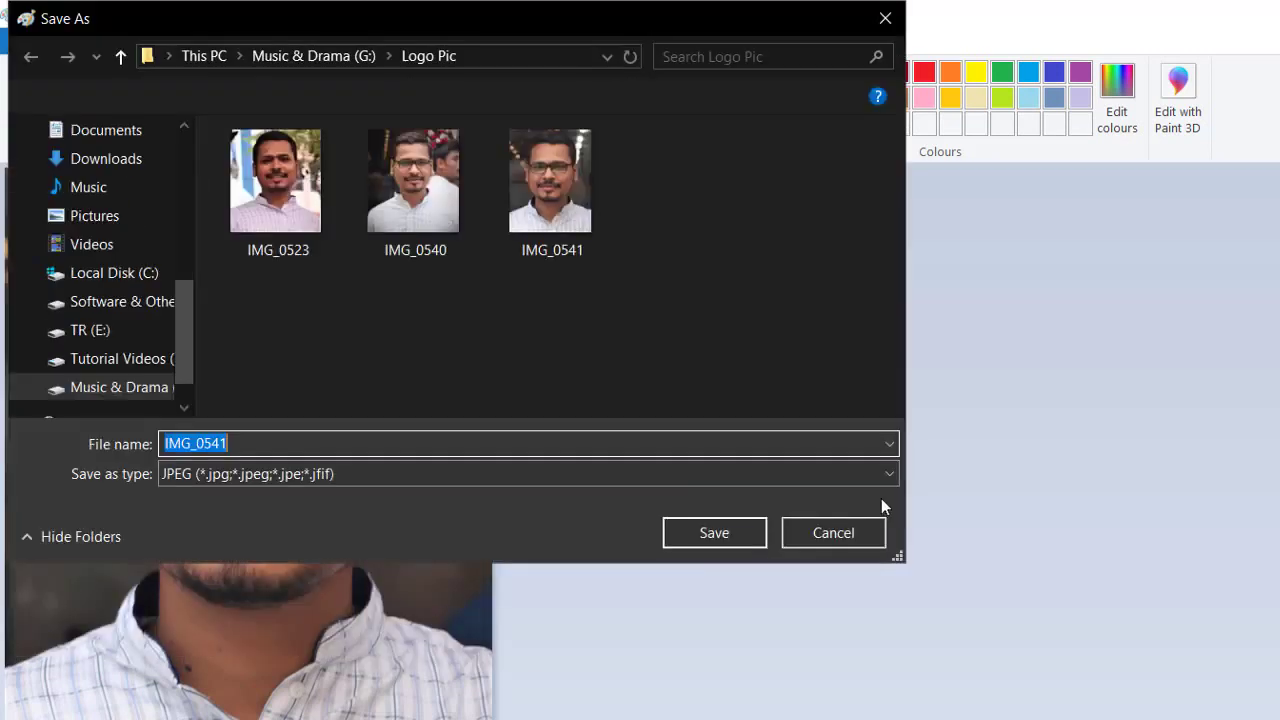
left_click_drag(490, 34, 608, 110)
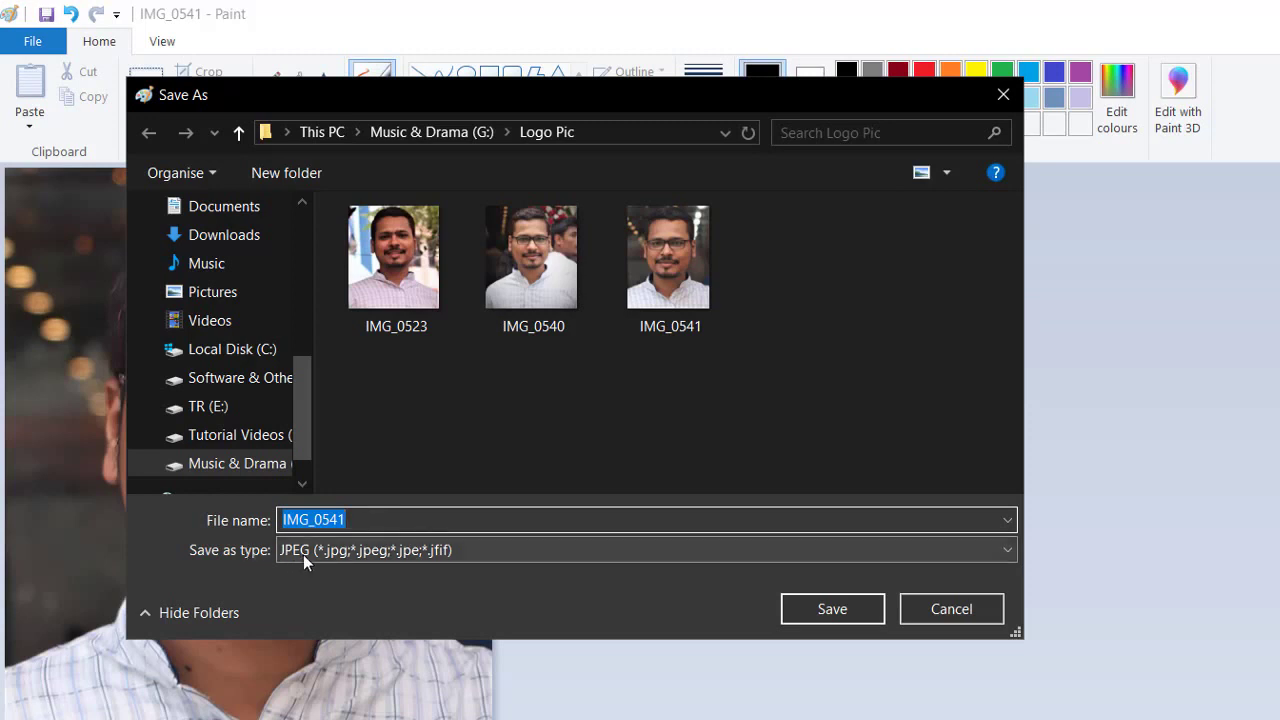
left_click(368, 551)
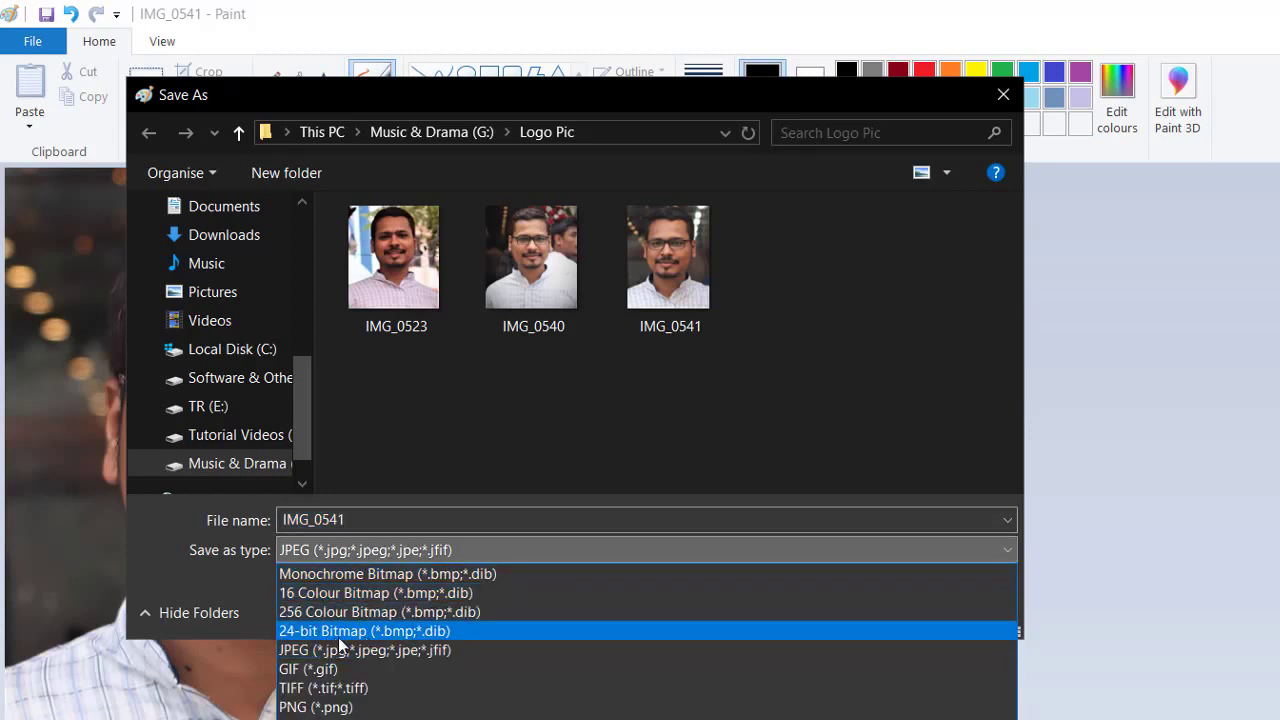
left_click(368, 636)
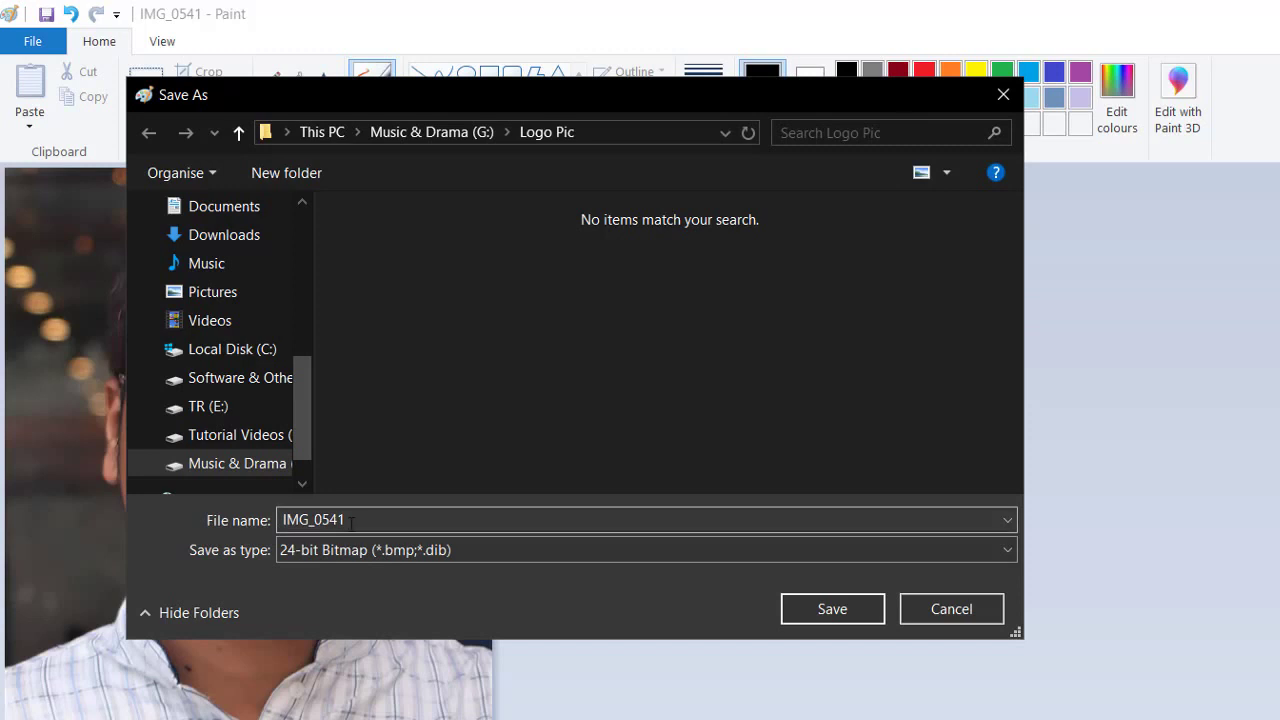
double_click(418, 528)
type("Icon")
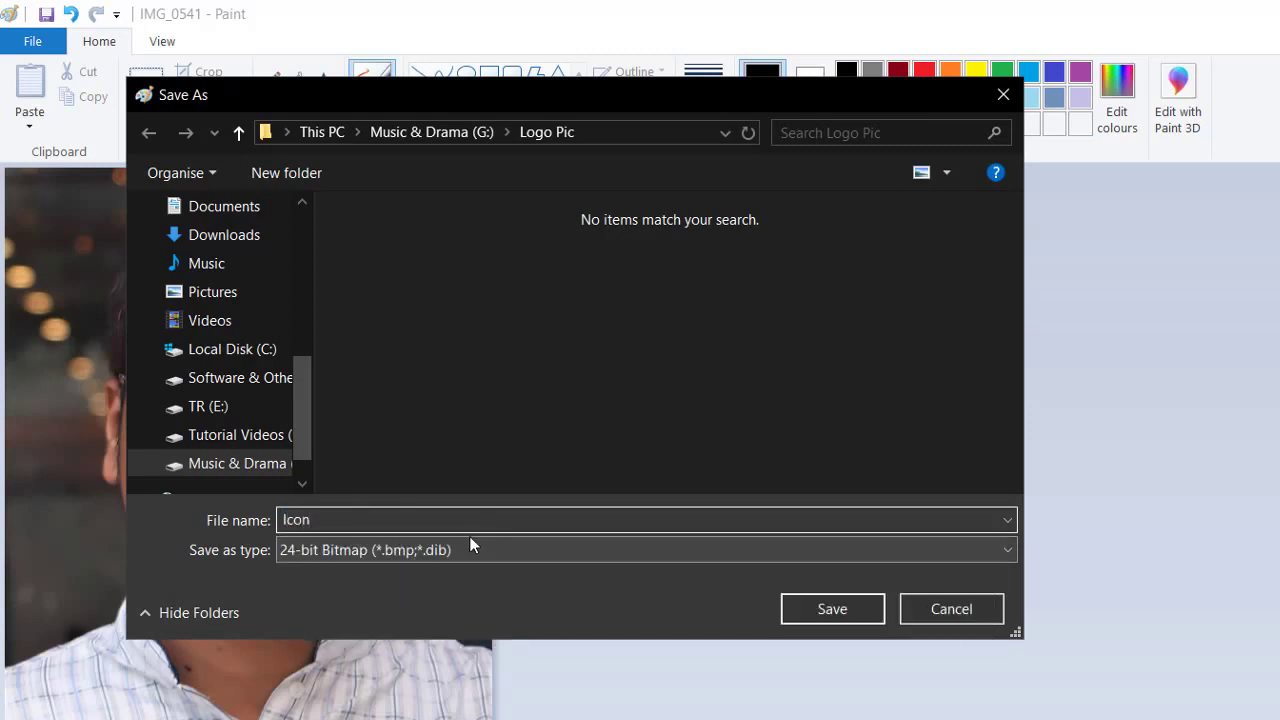
type(".ico")
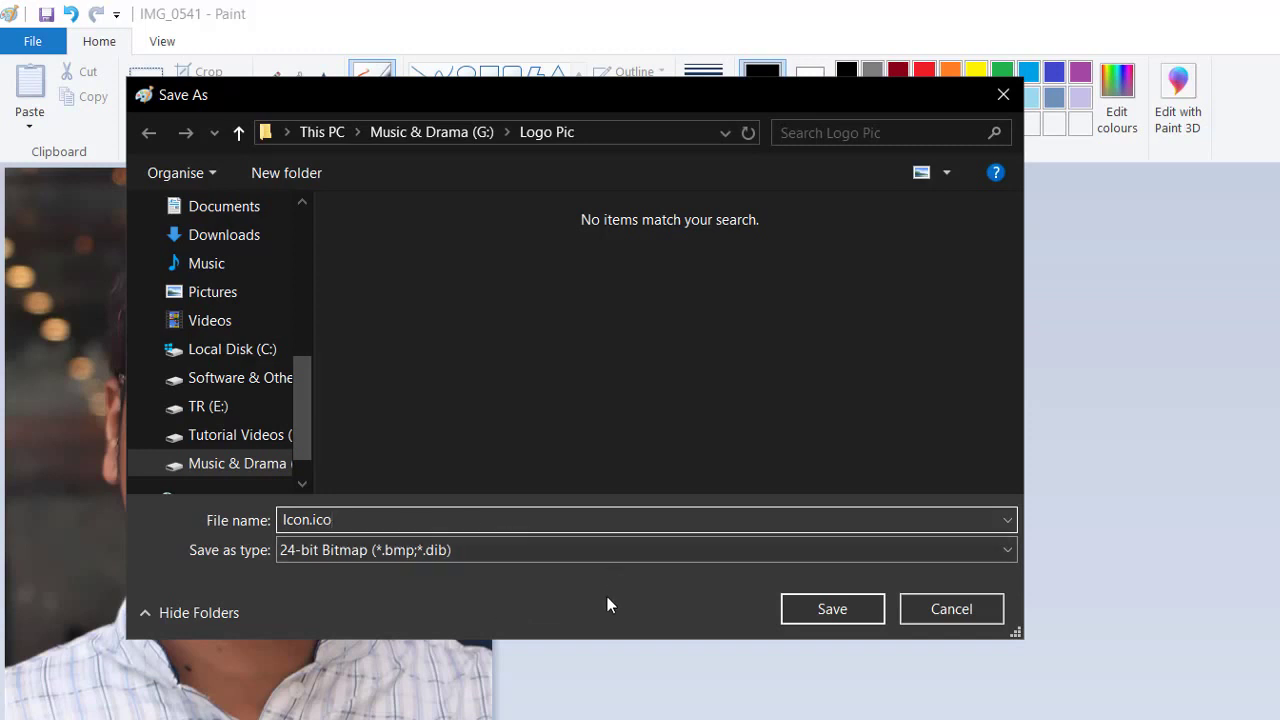
left_click(801, 613)
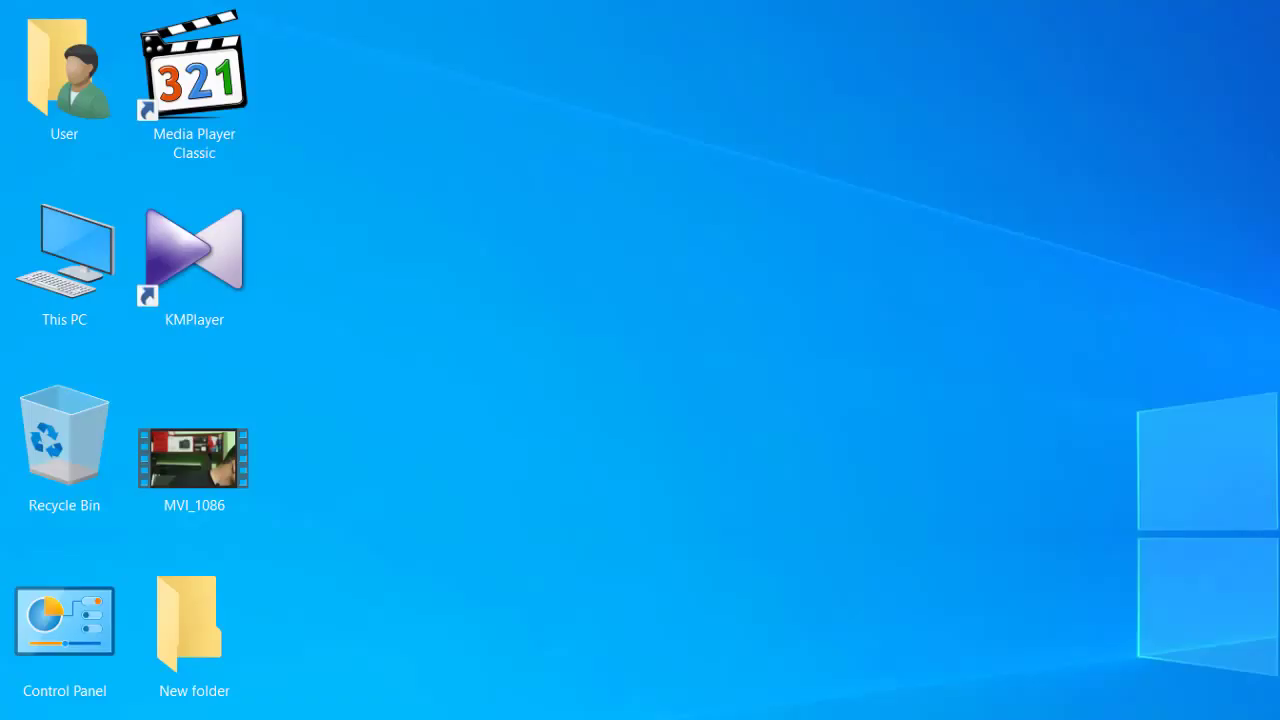
Step: Browse to the Logo Pic folder on the Music & Drama (G:) drive and check the saved Icon file
right_click(821, 222)
left_click(899, 331)
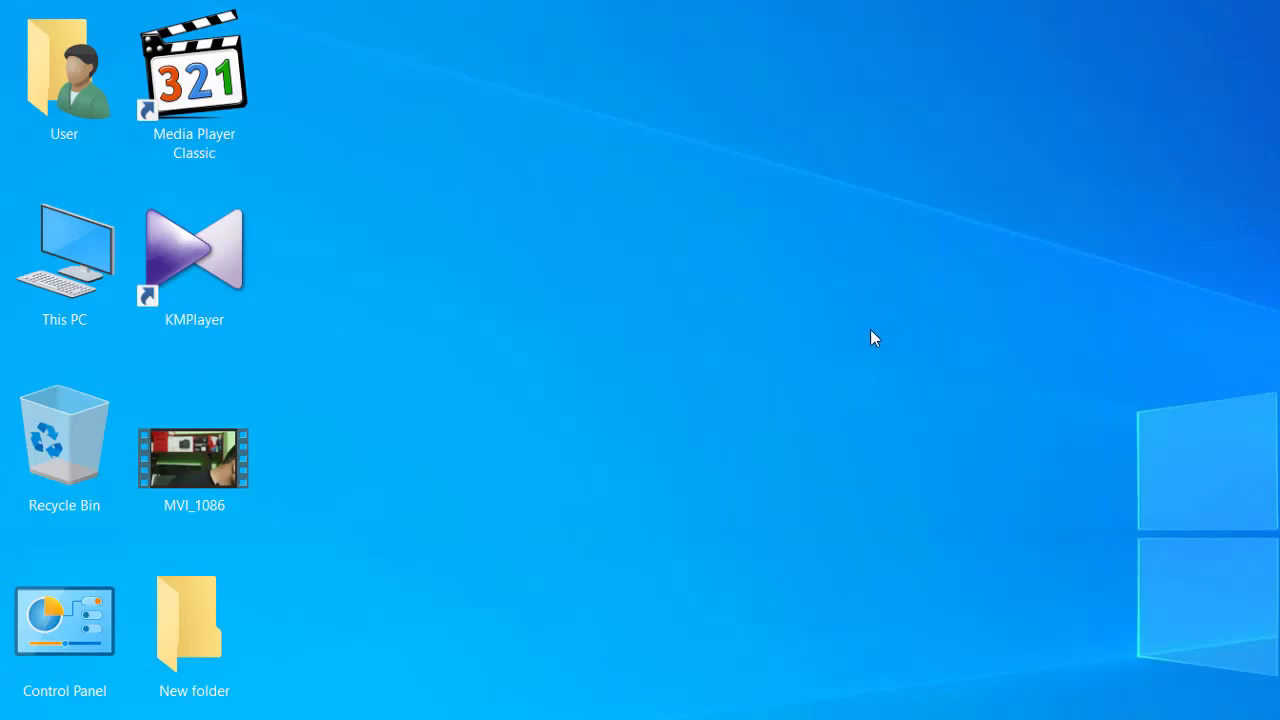
double_click(52, 262)
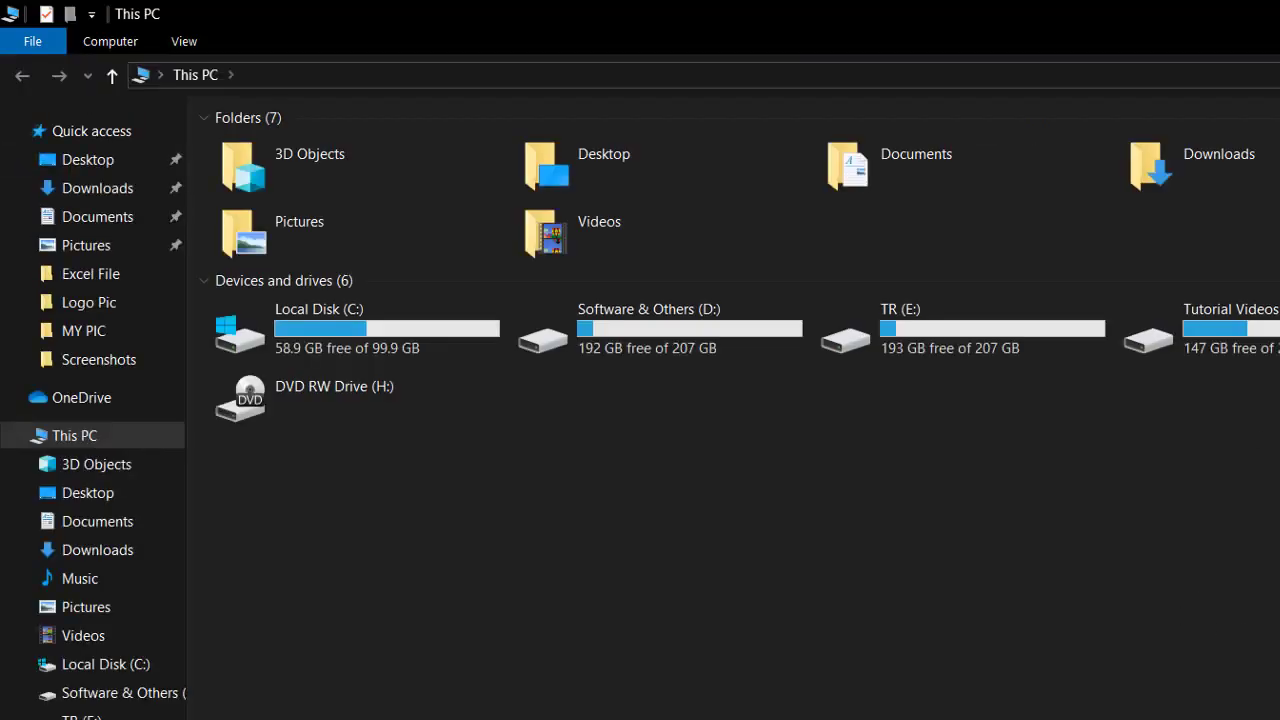
double_click(1275, 330)
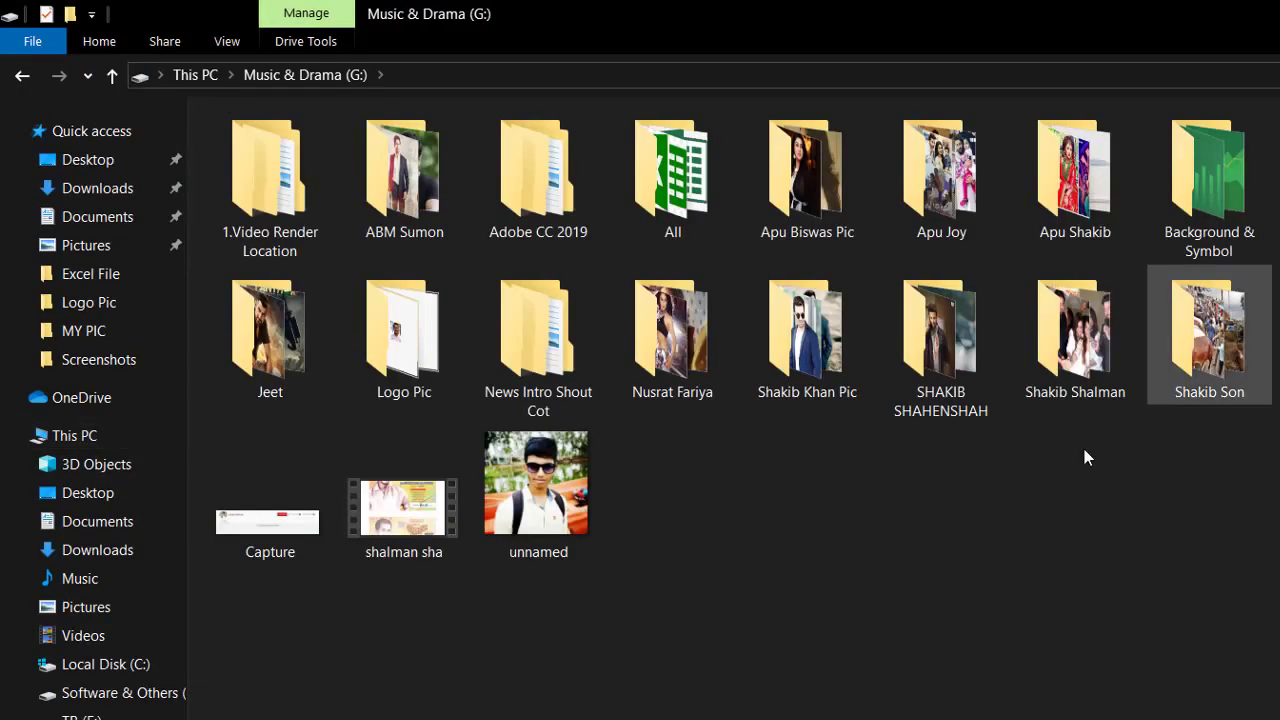
double_click(413, 366)
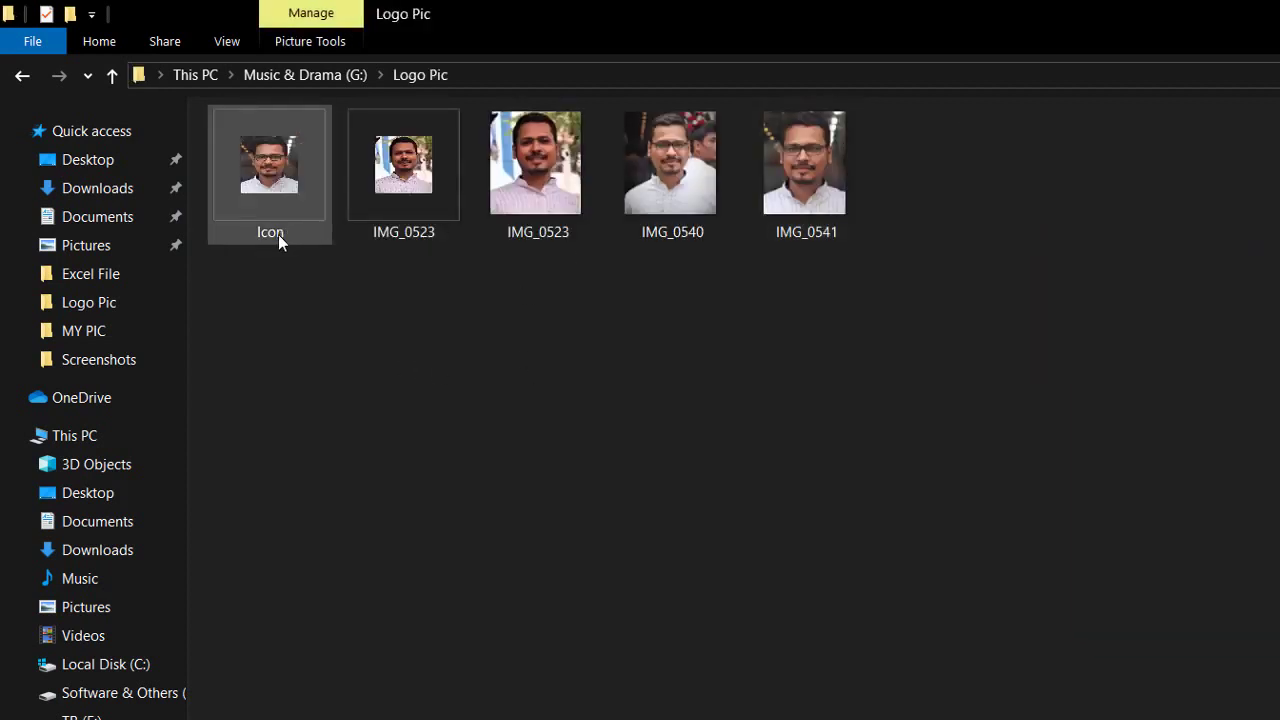
mouse_move(278, 234)
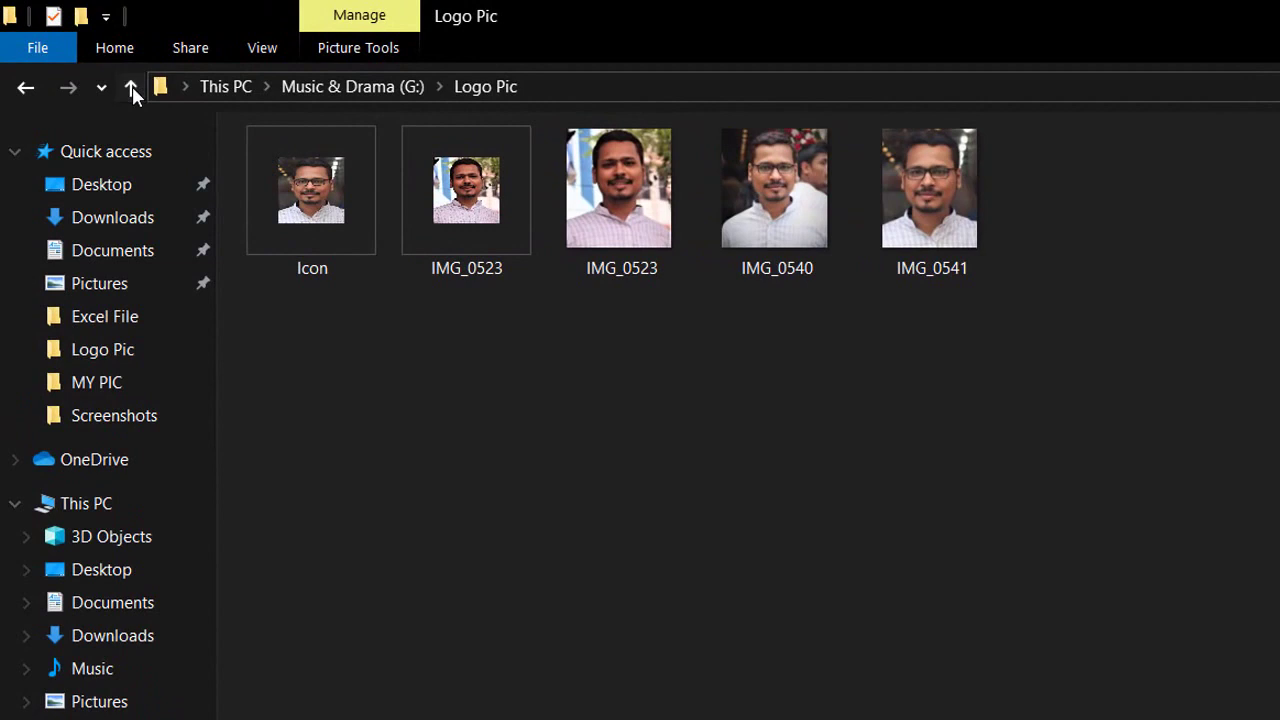
left_click(130, 87)
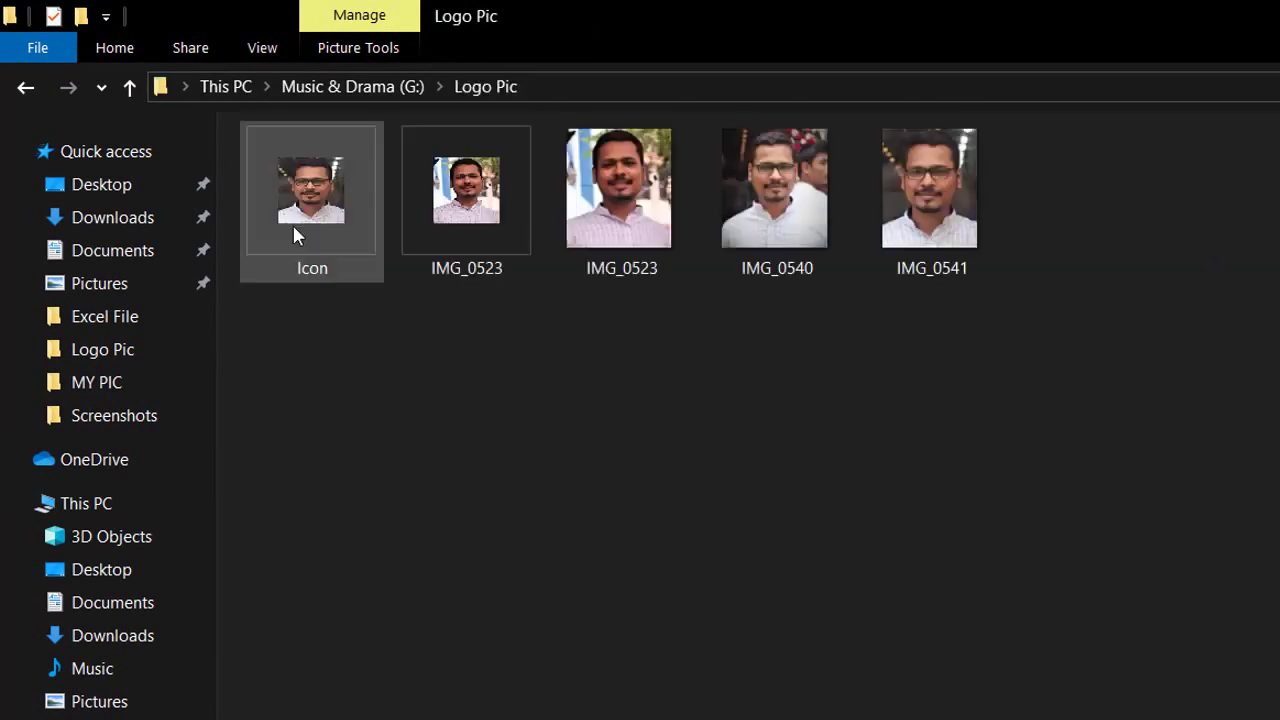
Step: Open the icon selection for the Logo Pic folder on the Music & Drama (G:) drive from its customisation properties
left_click(130, 88)
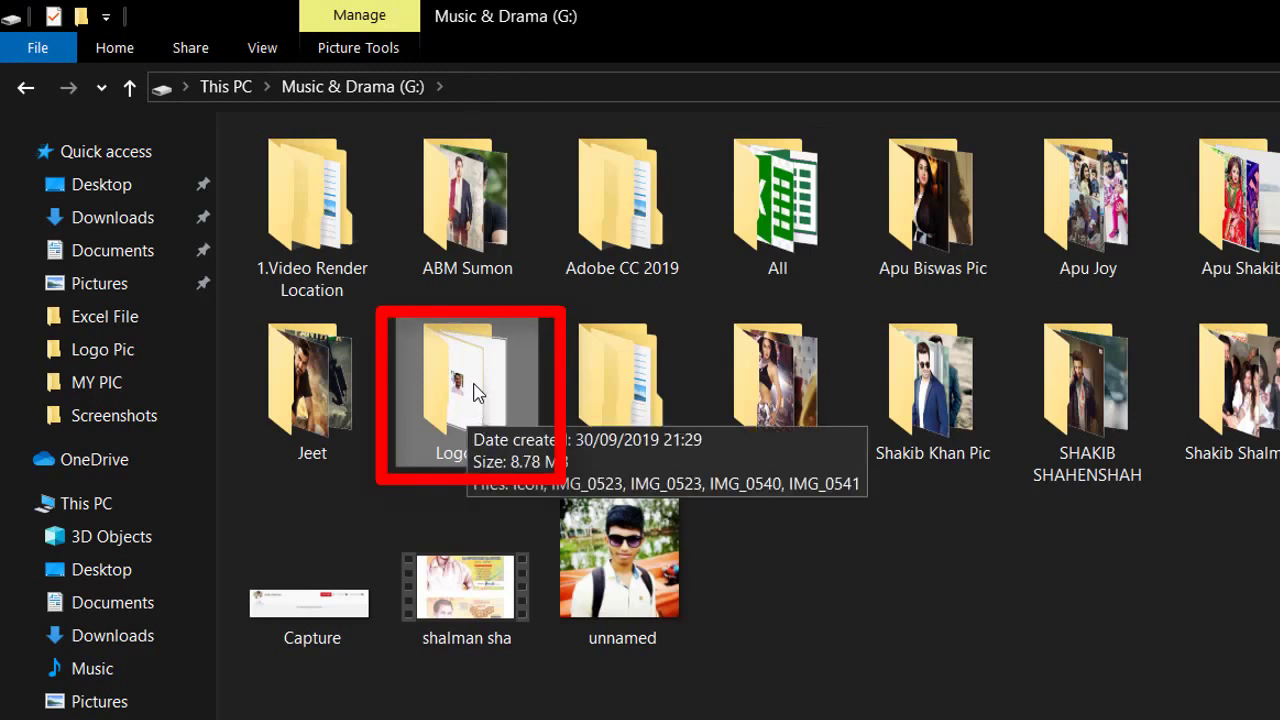
right_click(455, 326)
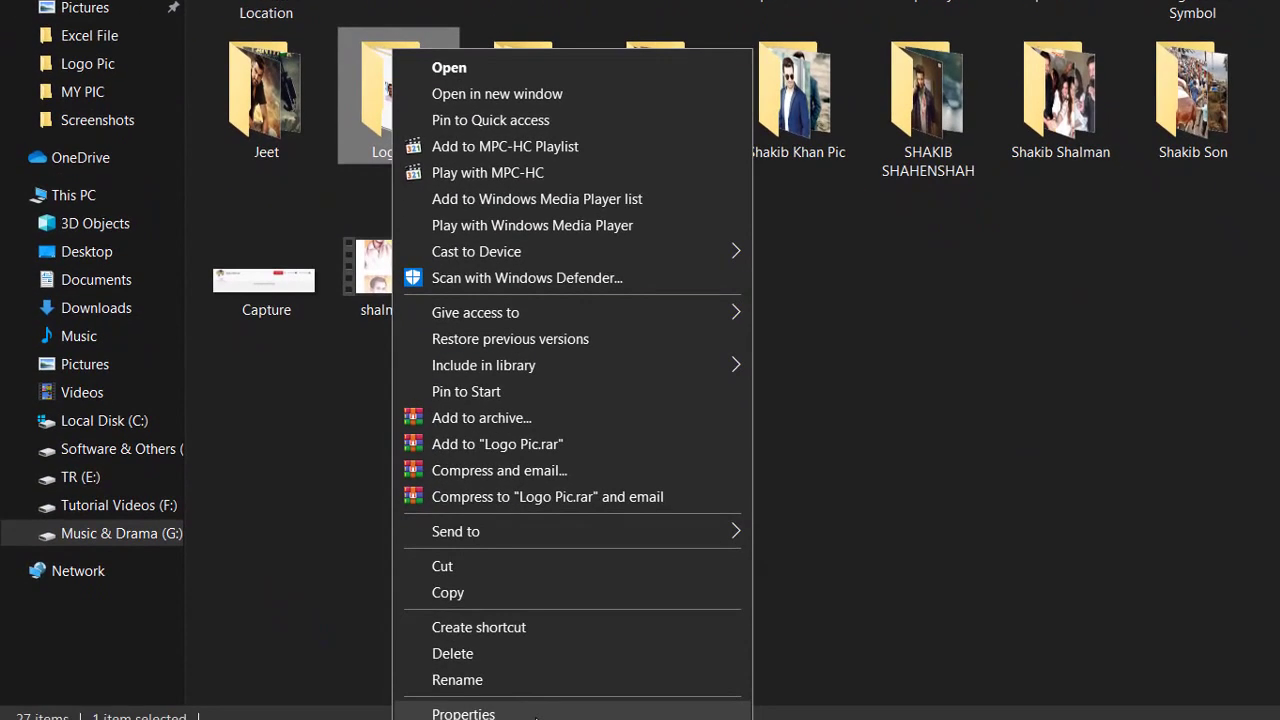
left_click(537, 714)
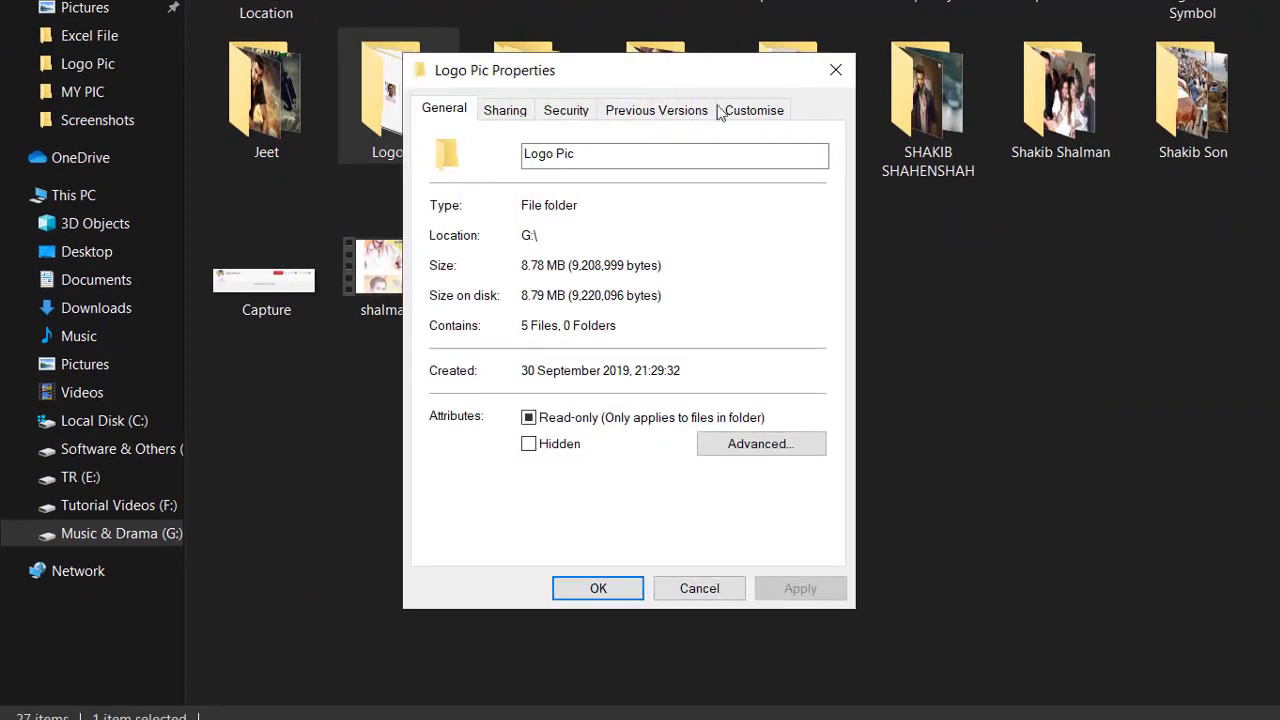
left_click(771, 116)
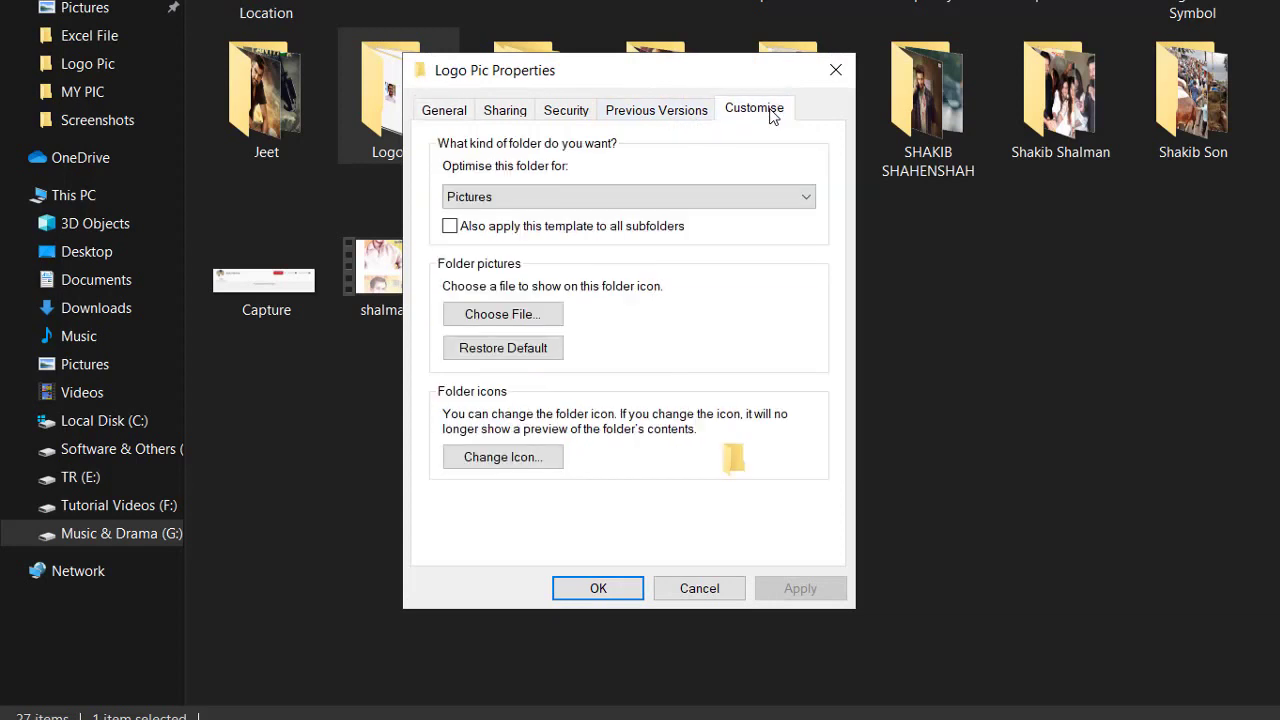
left_click(519, 460)
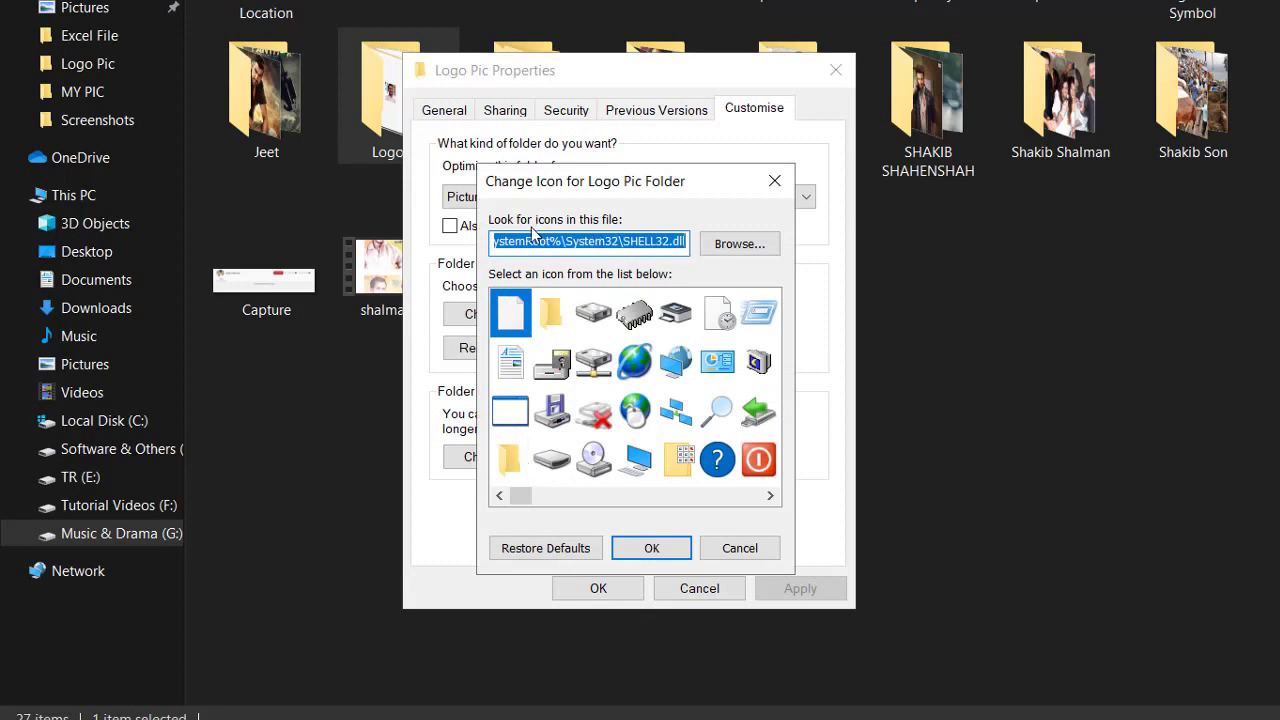
Step: Set Icon.ico from the Logo Pic folder as the folder's icon and apply the change
left_click(738, 245)
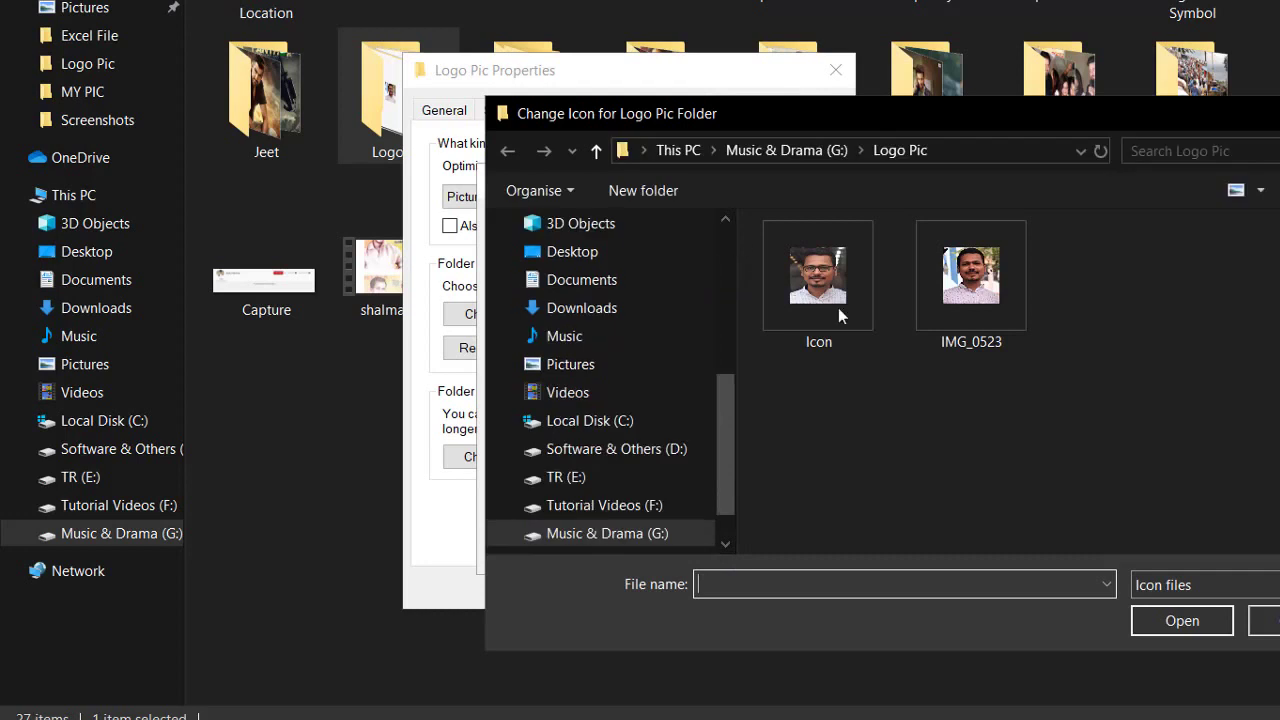
scroll(739, 428, "down", 1)
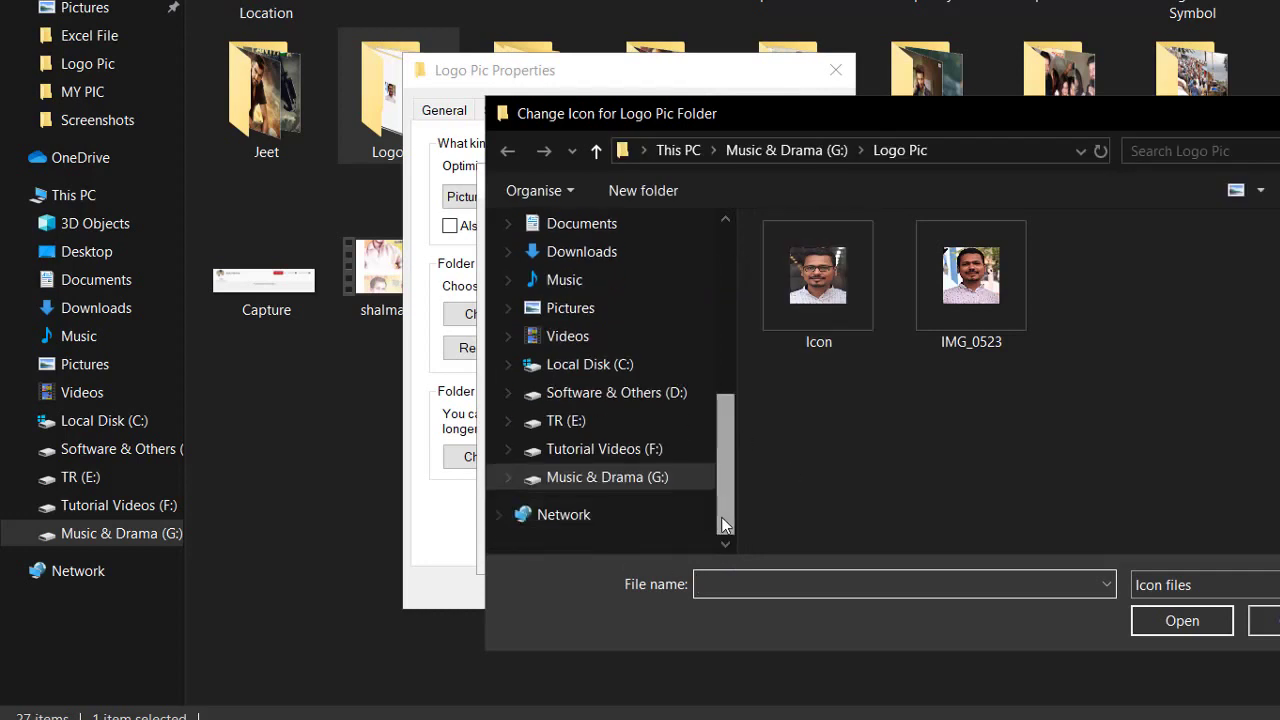
left_click(651, 480)
double_click(962, 455)
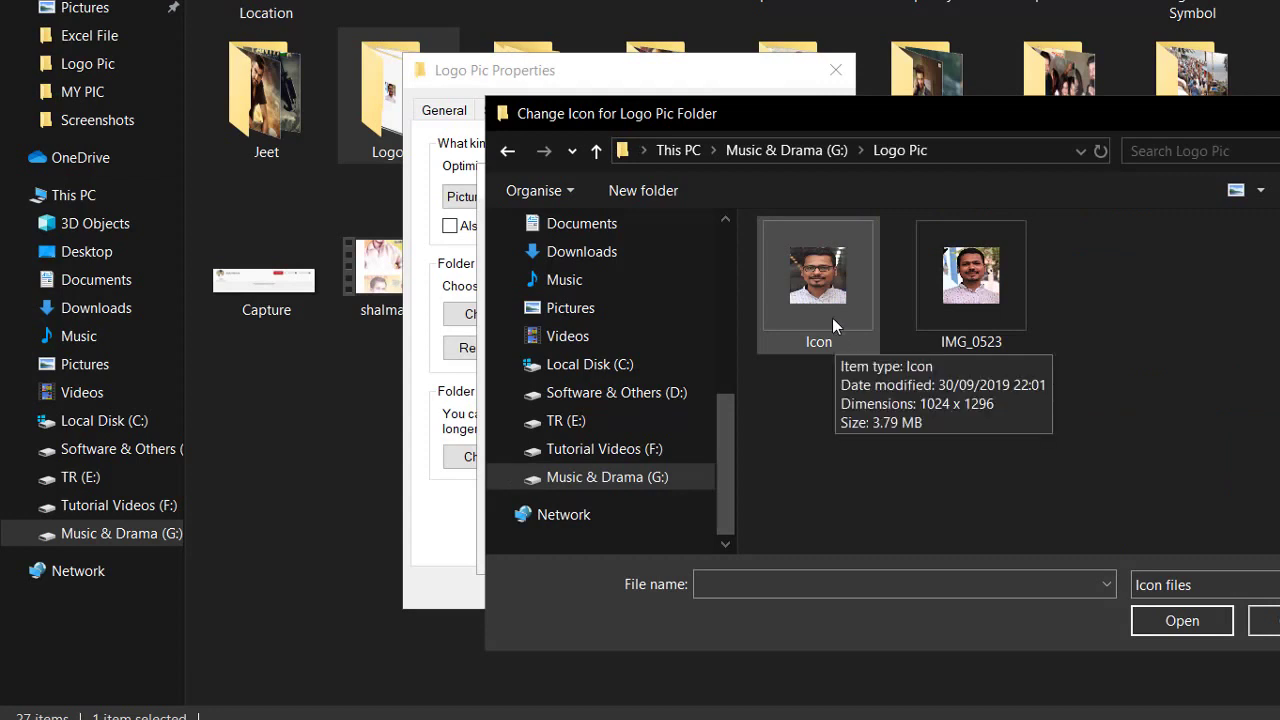
double_click(830, 311)
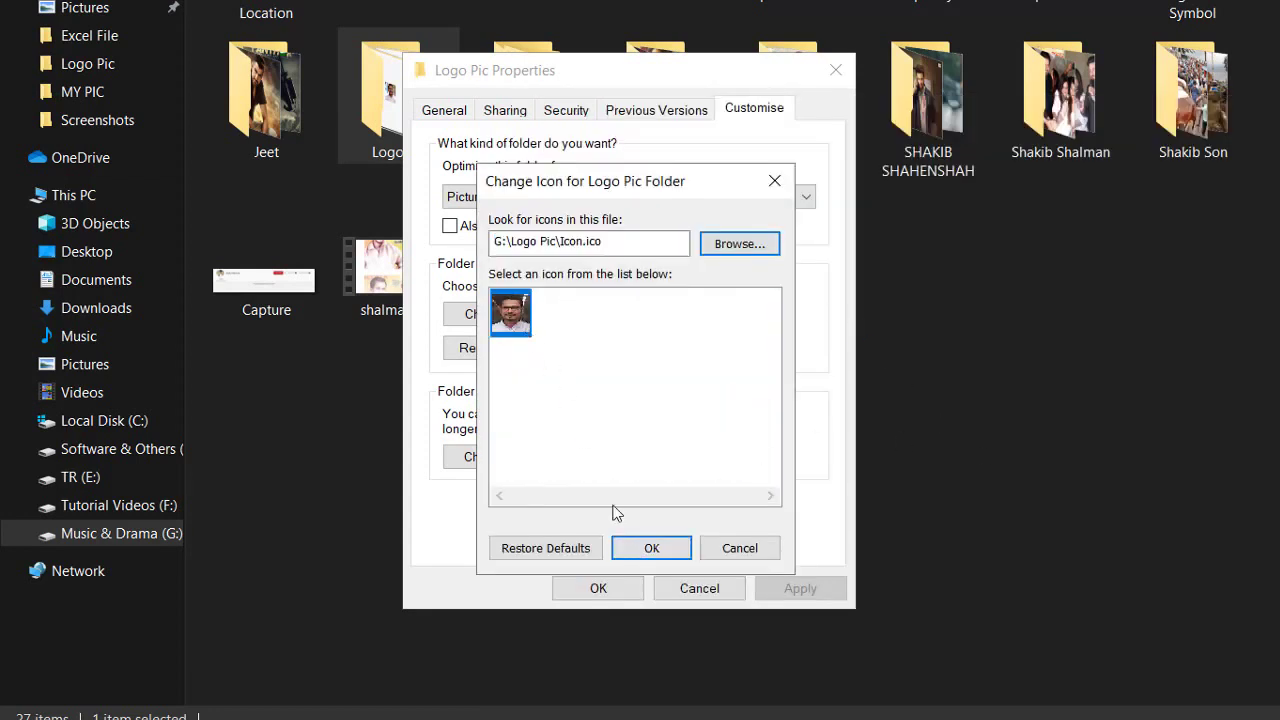
left_click(649, 550)
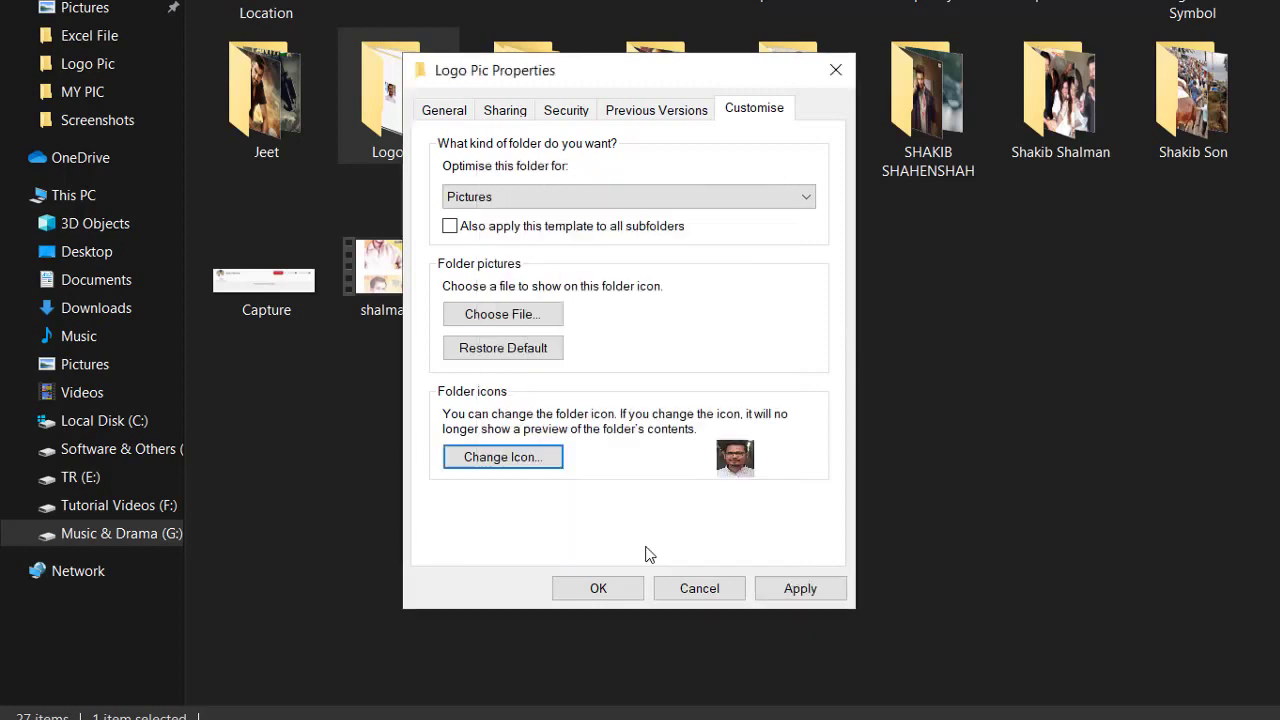
left_click(800, 590)
left_click(612, 598)
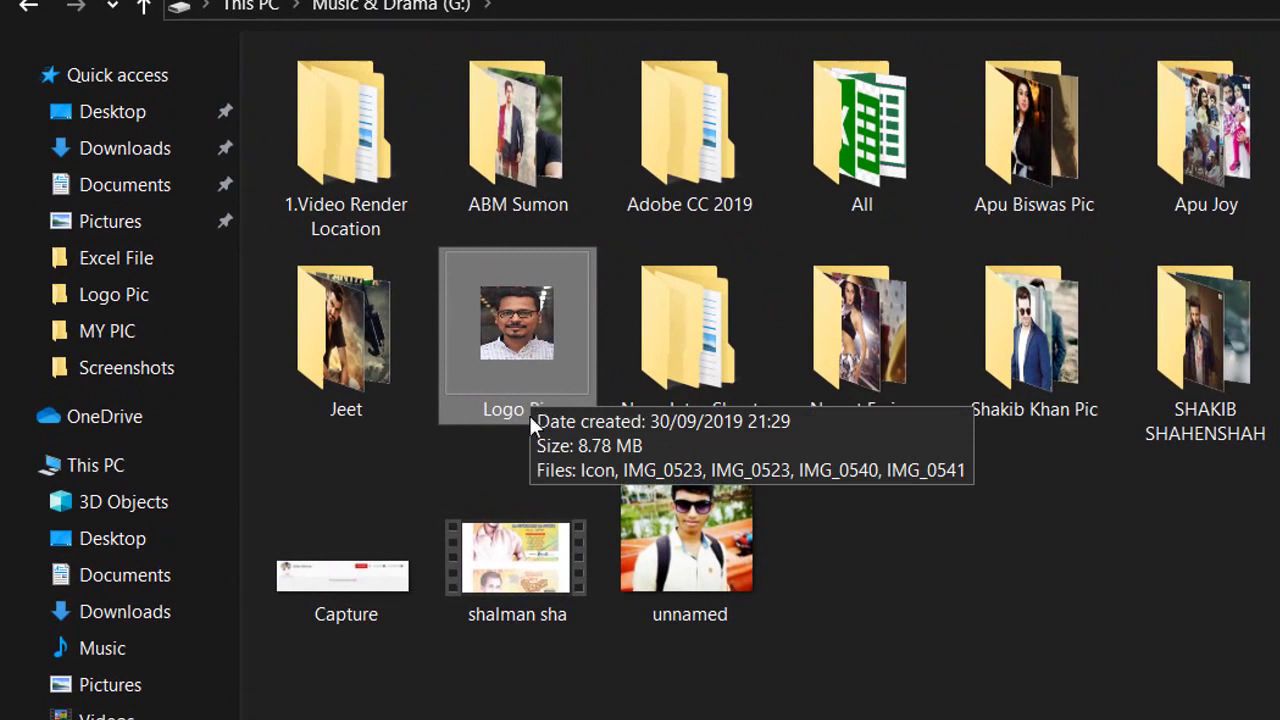
Step: Check the details of the Icon file inside the Logo Pic folder and return to the Music & Drama (G:) drive
double_click(526, 335)
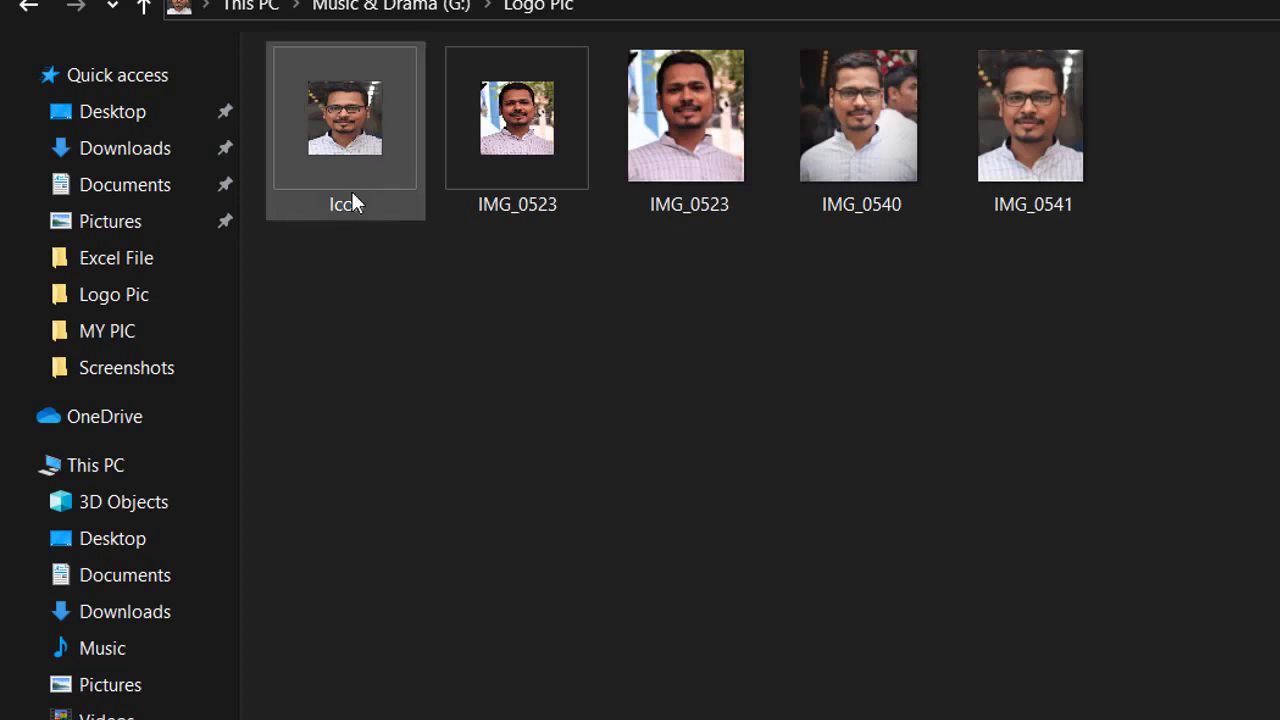
mouse_move(348, 156)
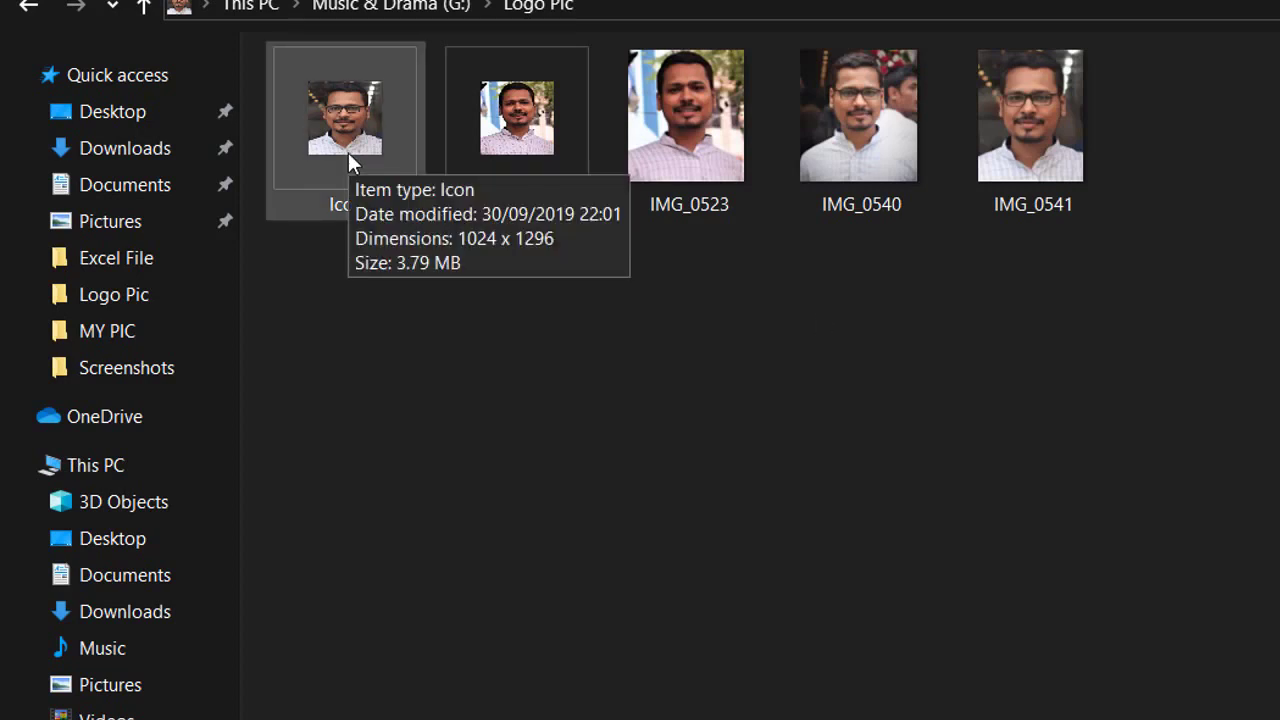
left_click(144, 8)
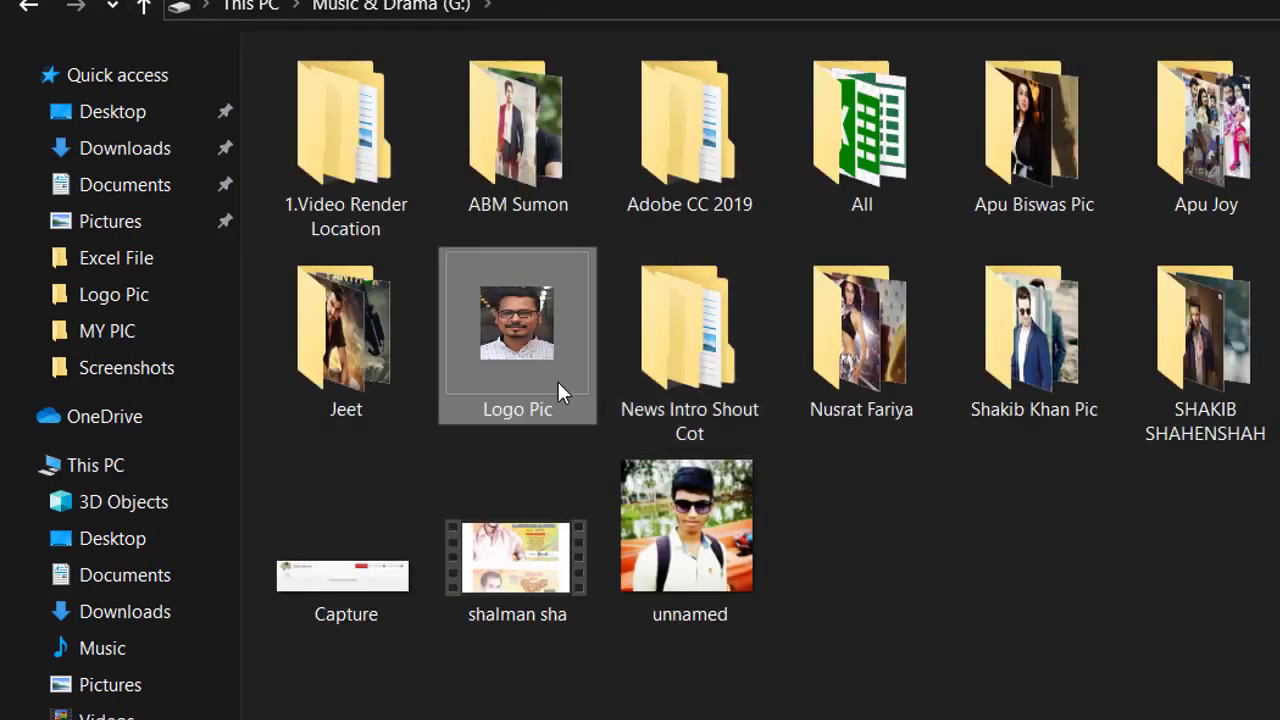
Step: Delete the Icon file from the Logo Pic folder
double_click(519, 366)
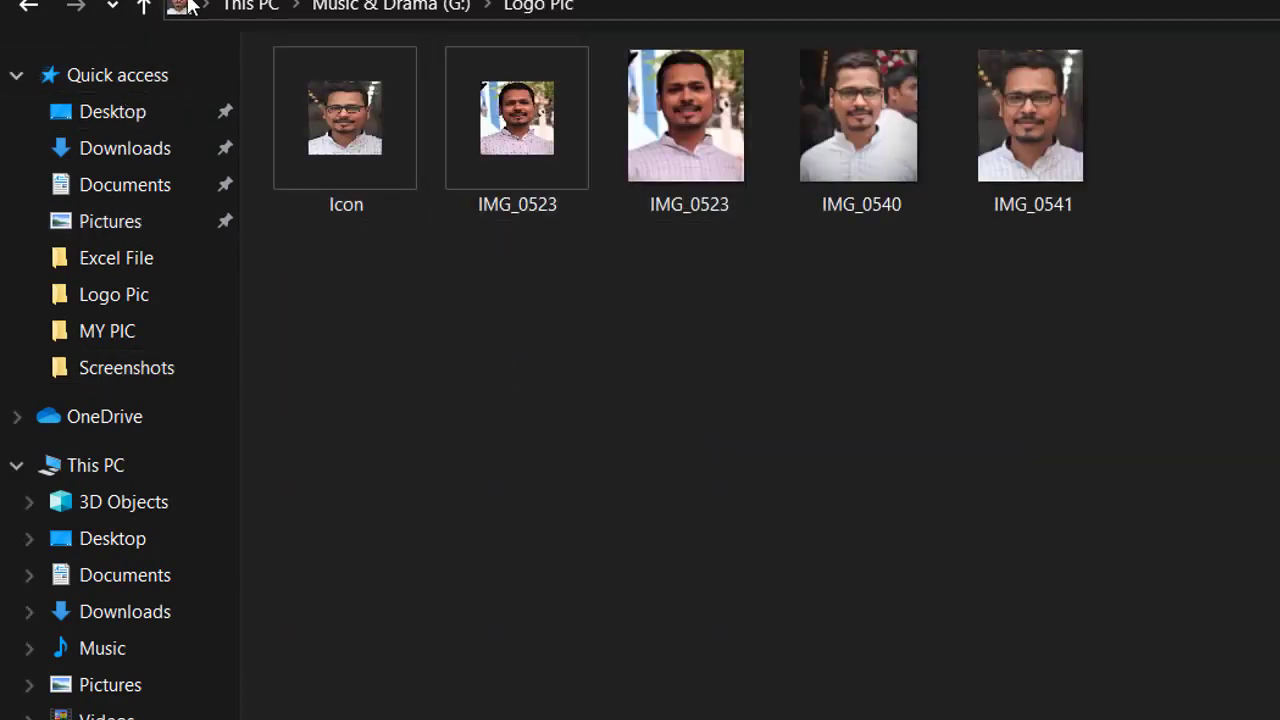
mouse_move(409, 195)
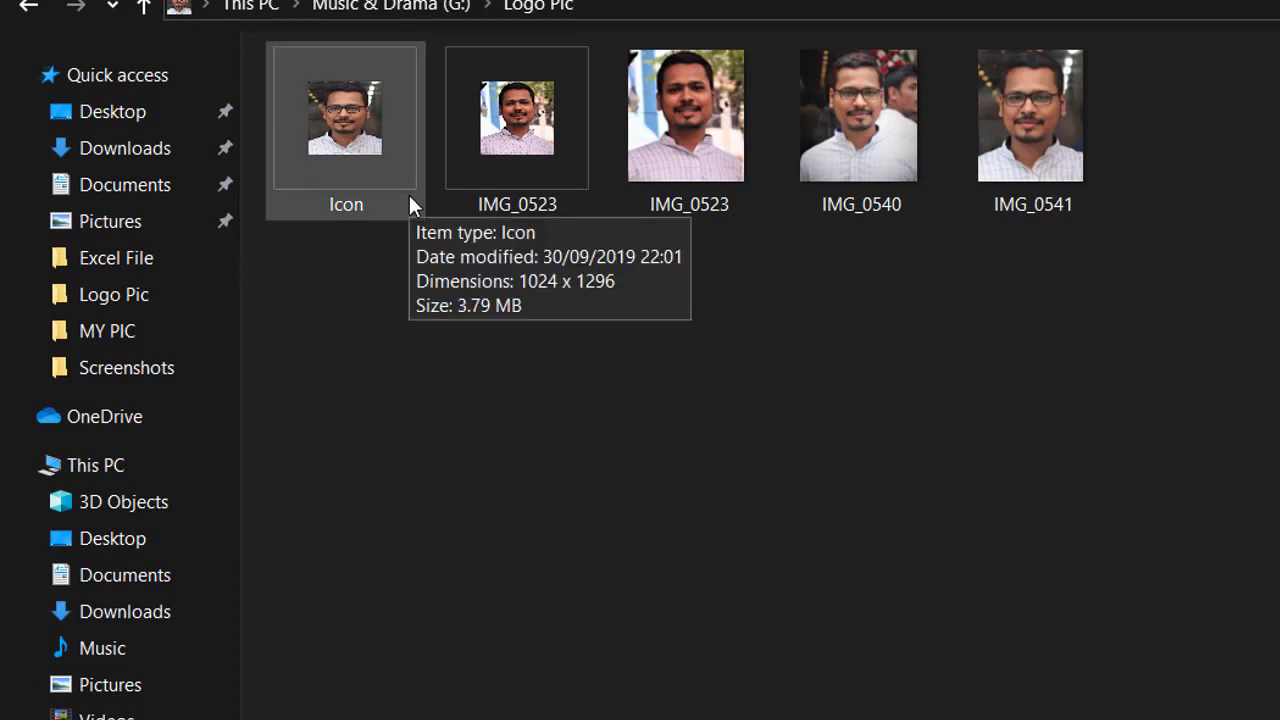
left_click(361, 152)
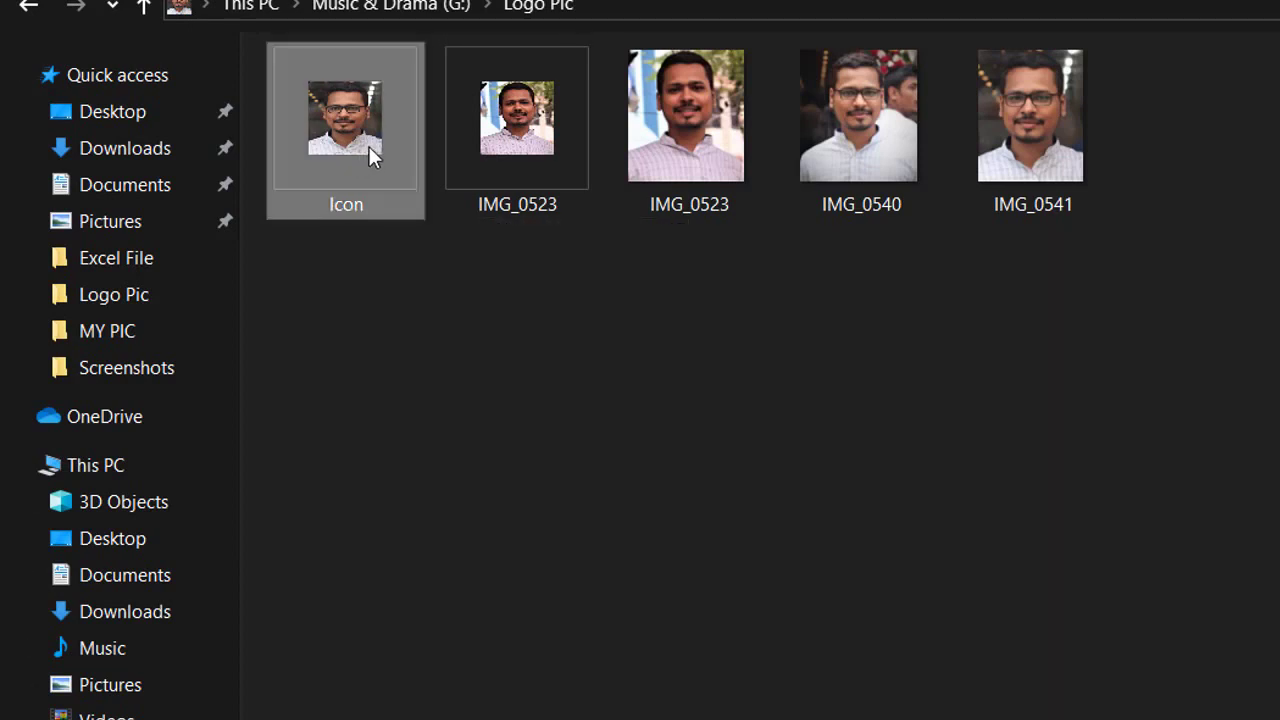
key("Delete")
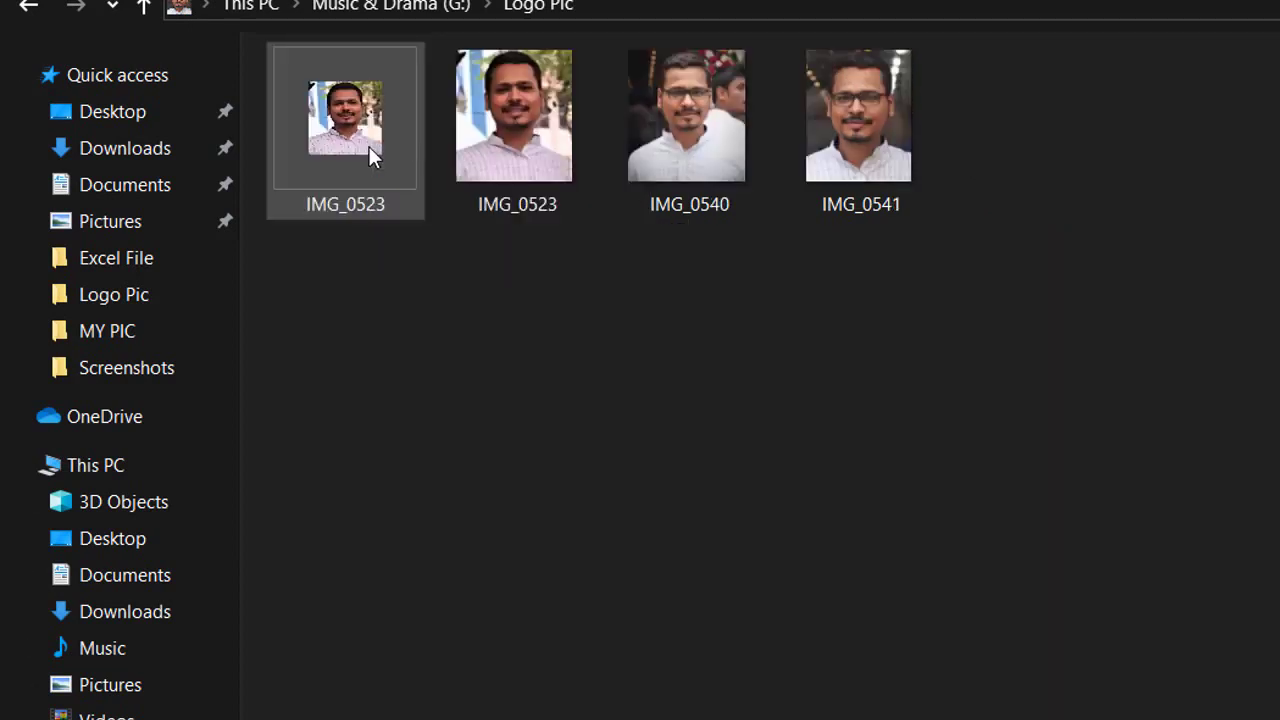
Step: Refresh the Music & Drama (G:) drive to check the Logo Pic folder's icon, and reopen that folder
left_click(146, 10)
right_click(971, 566)
left_click(765, 520)
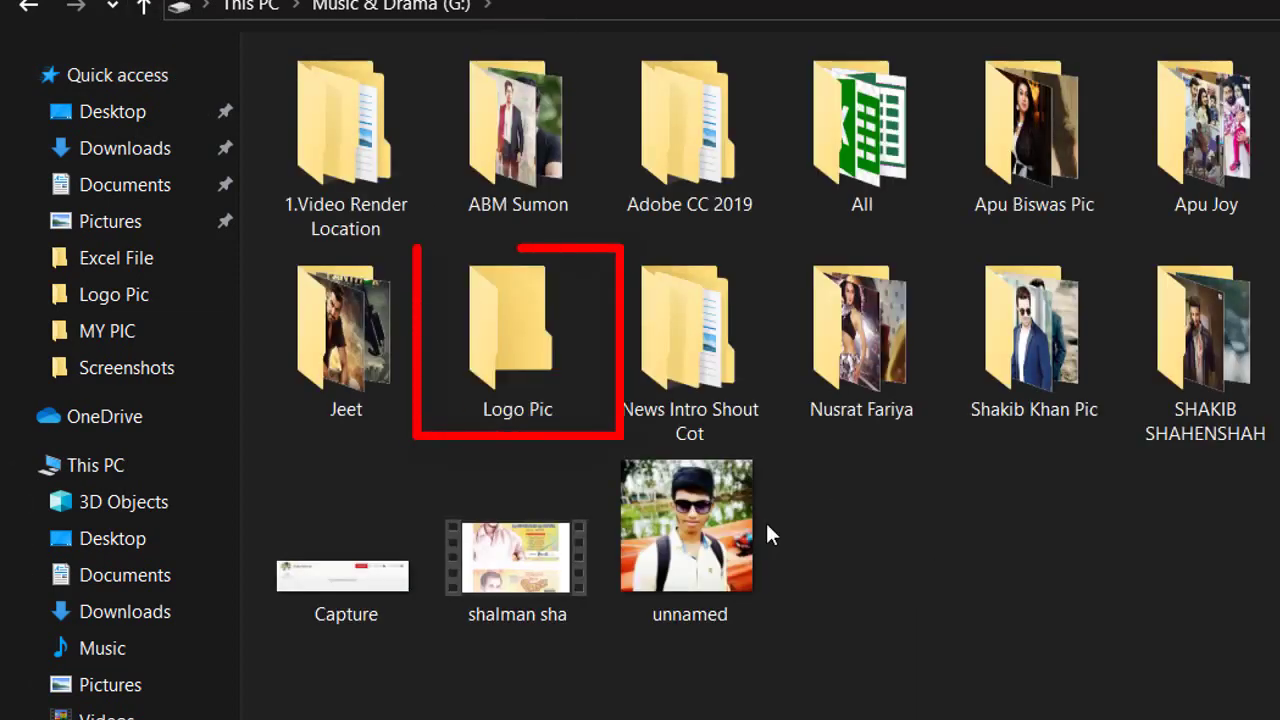
mouse_move(521, 410)
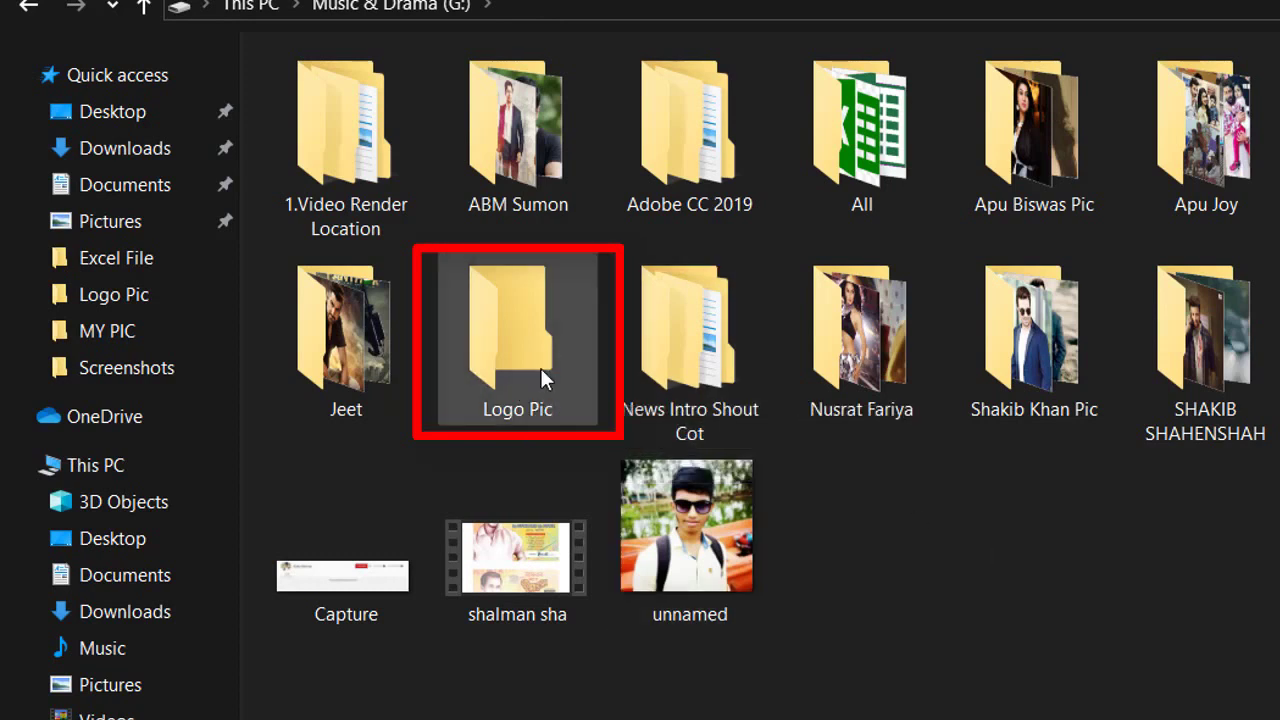
double_click(538, 368)
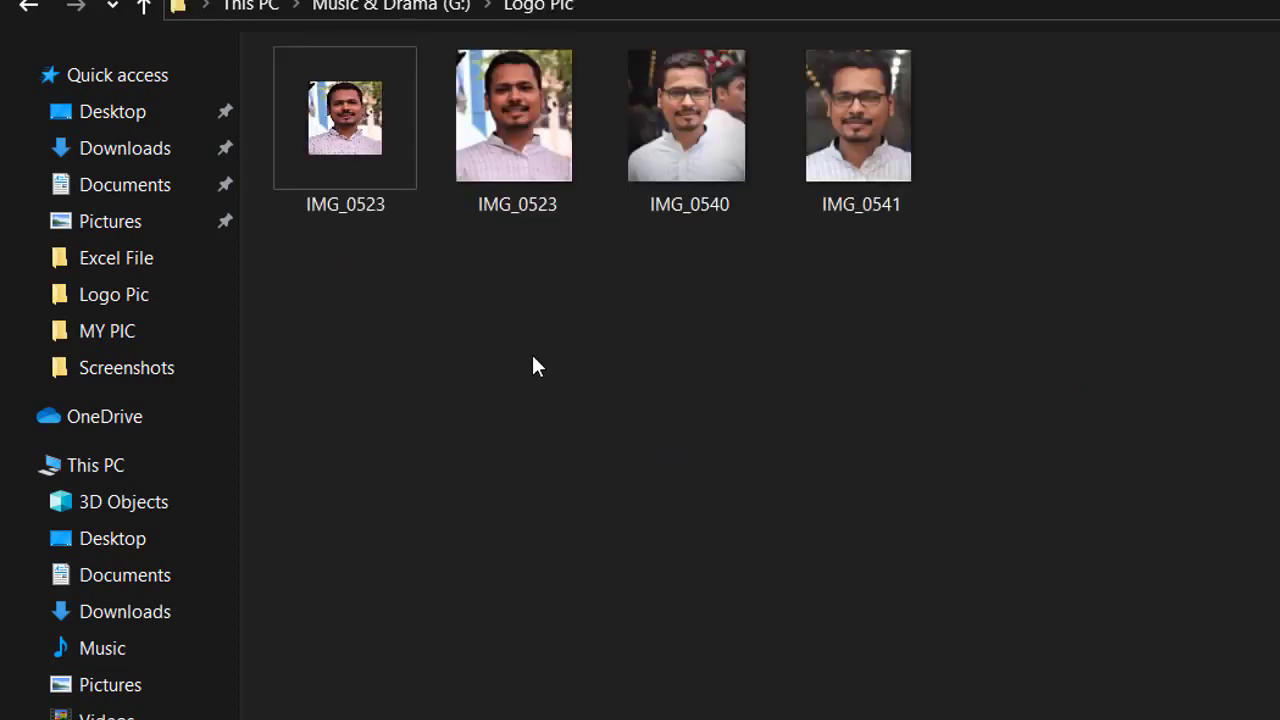